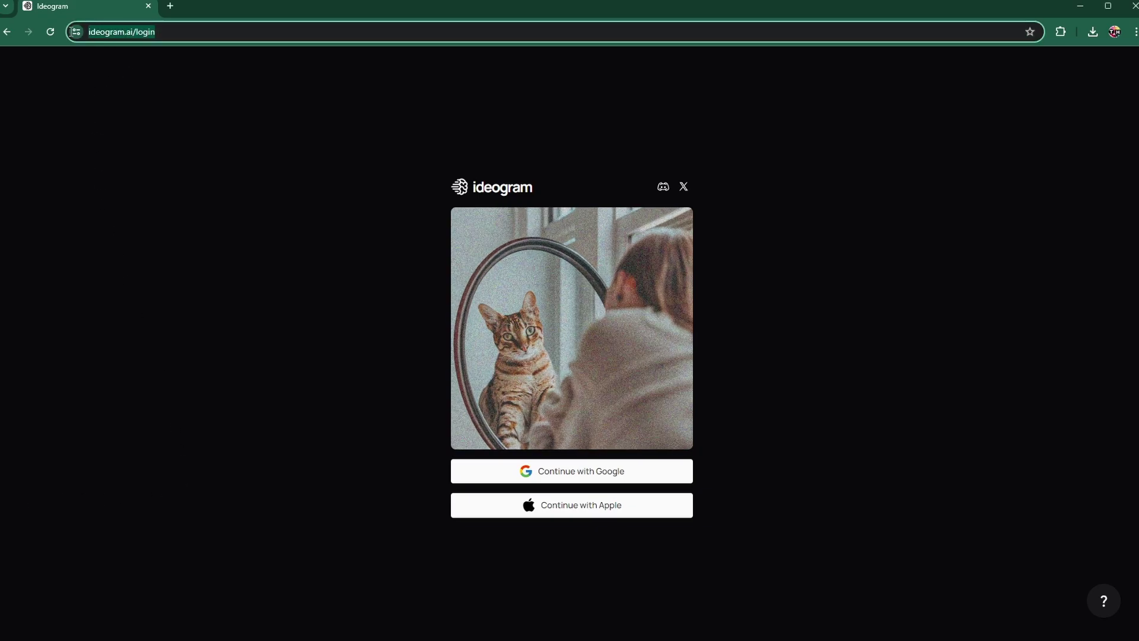
# - Sign in to Ideogram with a Google account to reach the Welcome profile setup
pyautogui.click(515, 473)
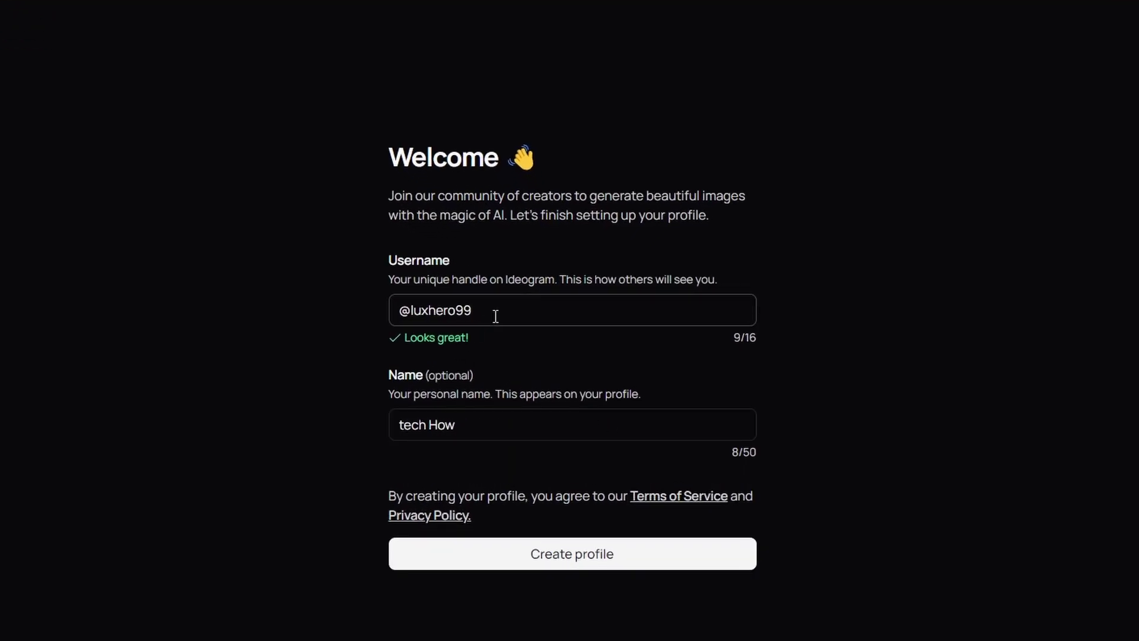
# - Create the profile, peek at the full image creation options, and browse the Explore feed
pyautogui.click(537, 552)
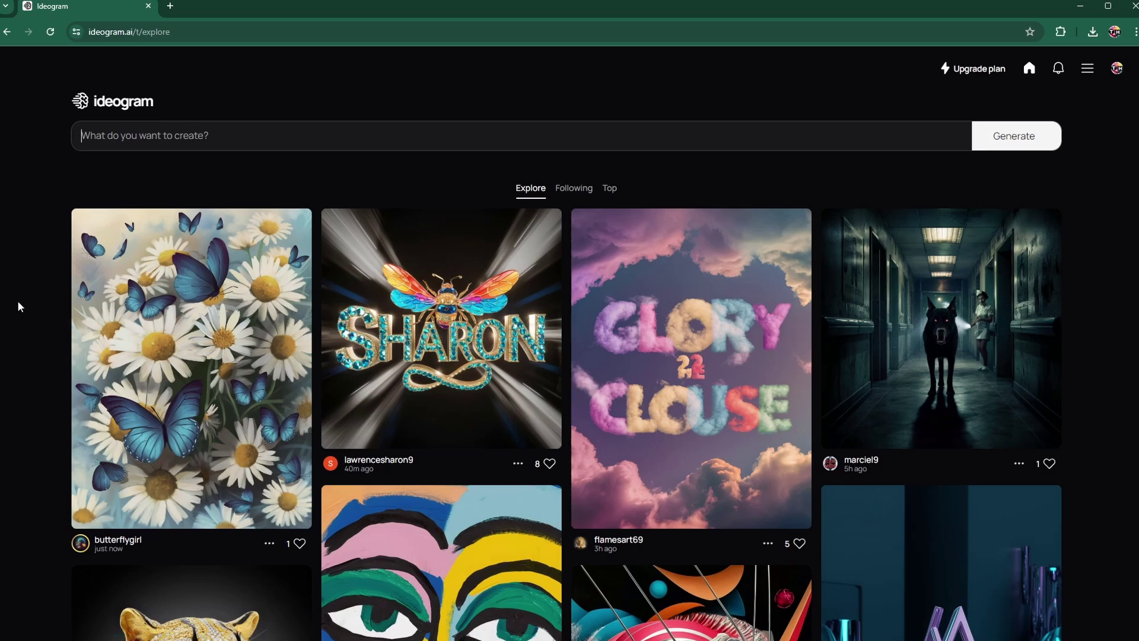
pyautogui.click(114, 125)
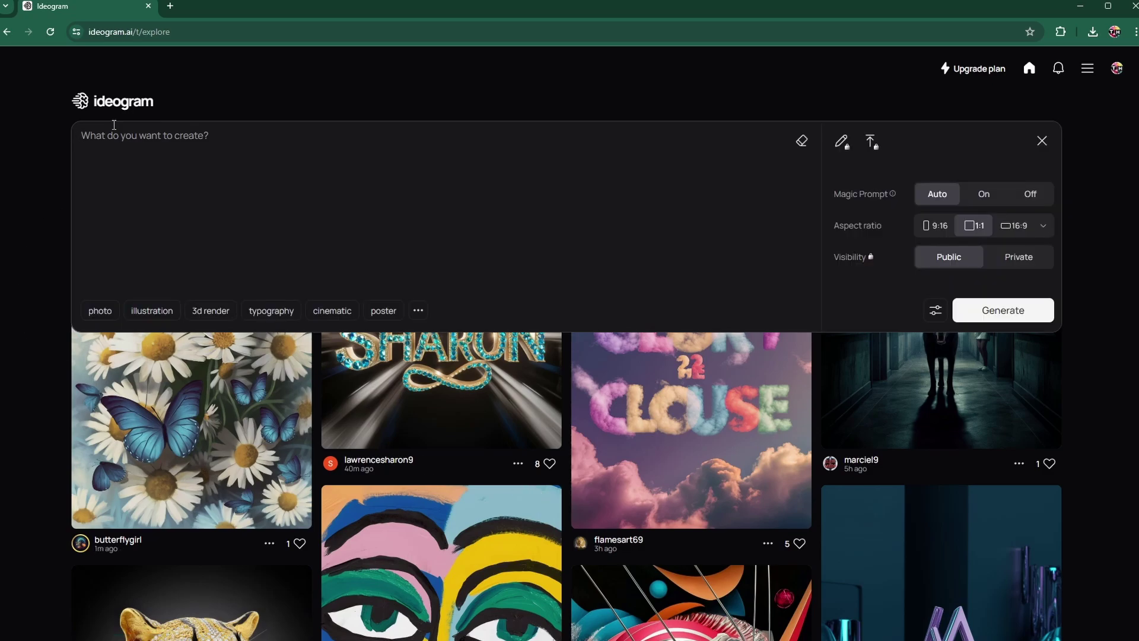
pyautogui.click(41, 183)
pyautogui.scroll(-5, 42, 202)
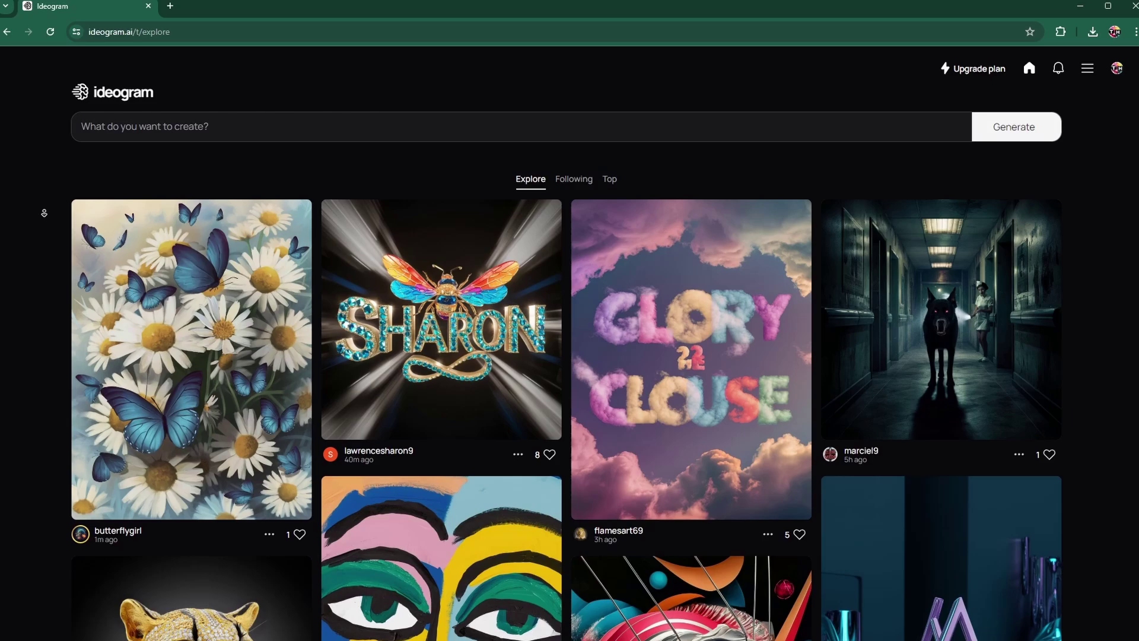
pyautogui.scroll(-4, 45, 215)
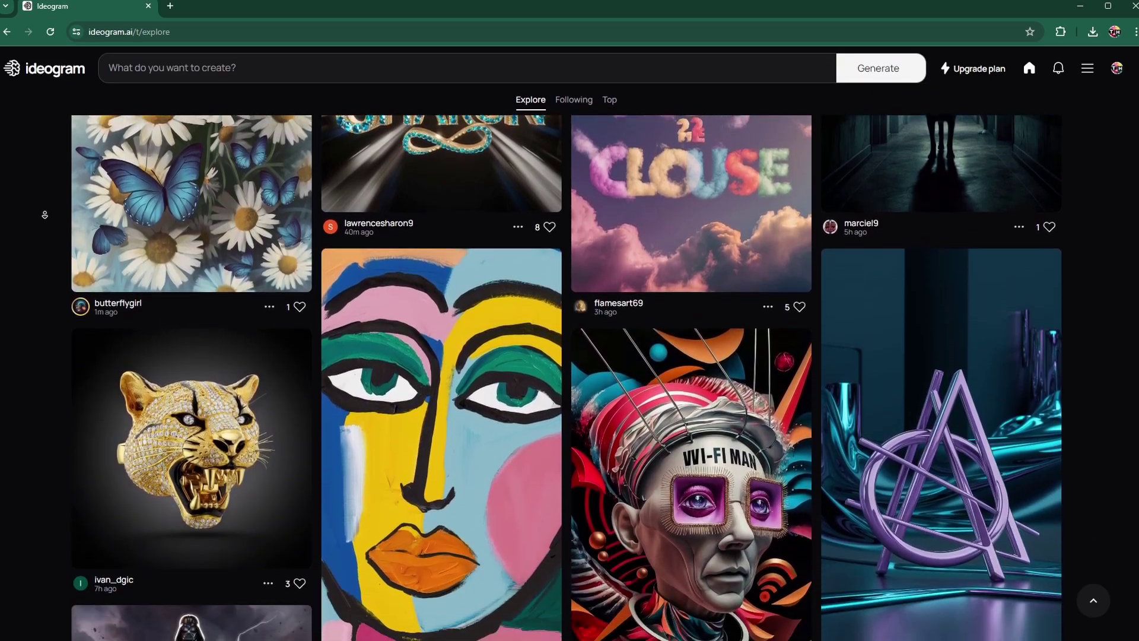
pyautogui.scroll(6, 41, 156)
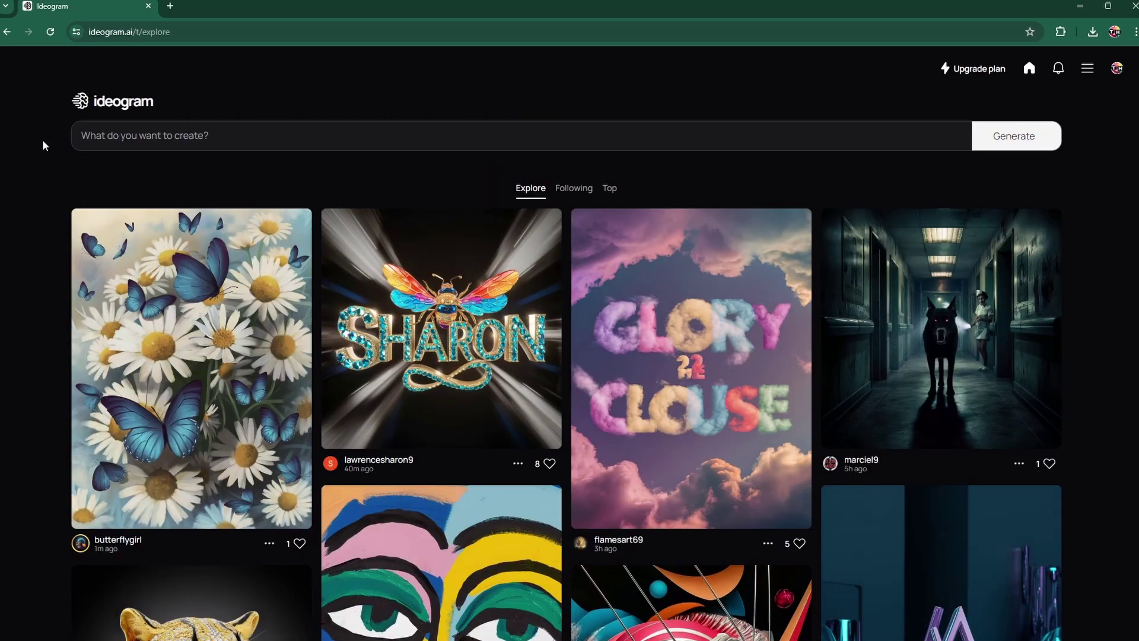
# - Open the daisies-and-butterflies image and read its full prompt, model, seed and creation date
pyautogui.click(149, 363)
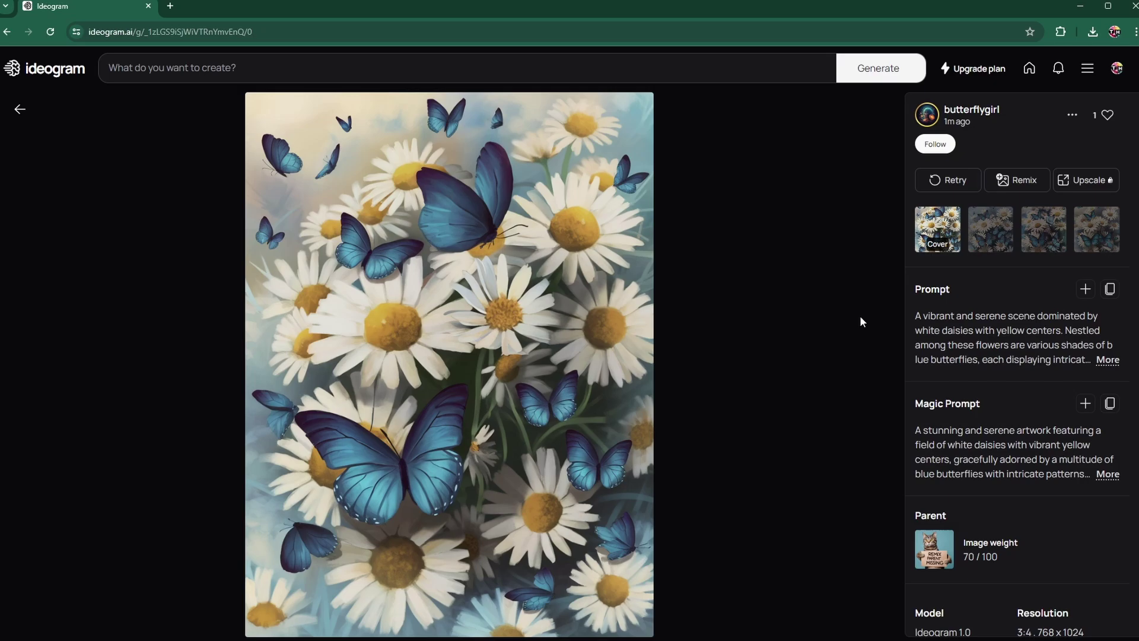
pyautogui.moveTo(916, 315); pyautogui.dragTo(1099, 364)
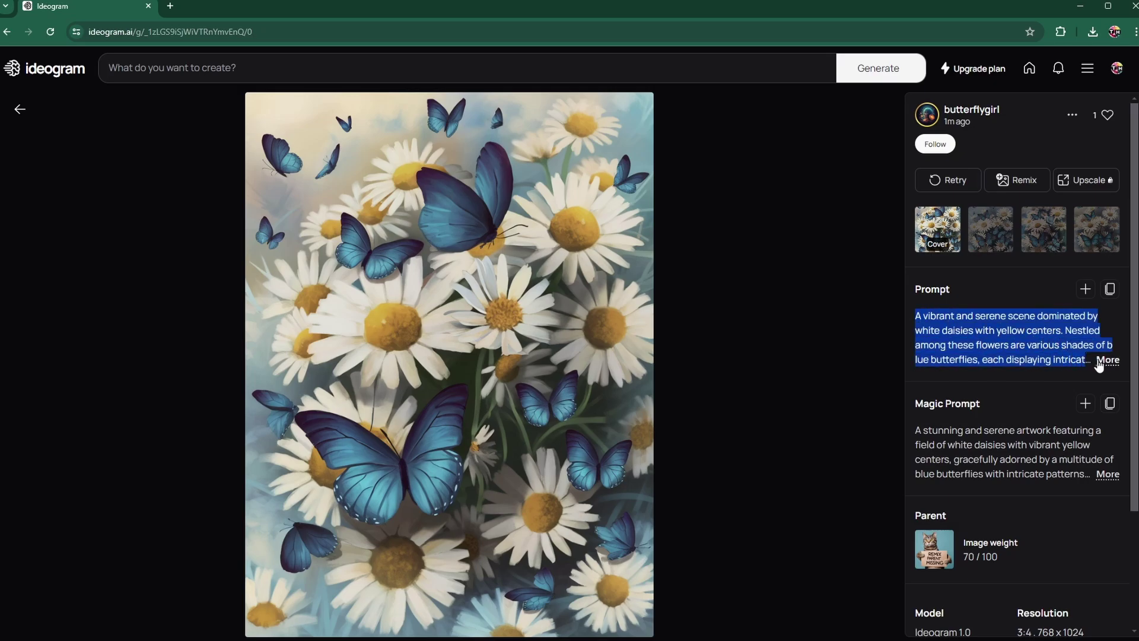
pyautogui.click(1099, 365)
pyautogui.scroll(-2, 1041, 417)
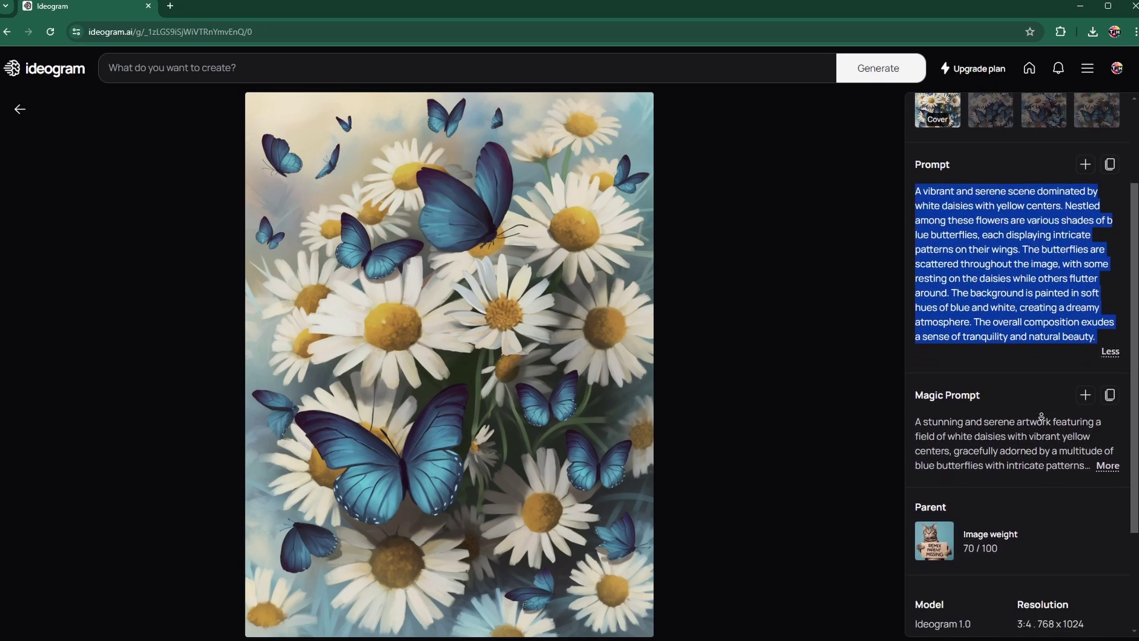
pyautogui.scroll(-2, 1041, 417)
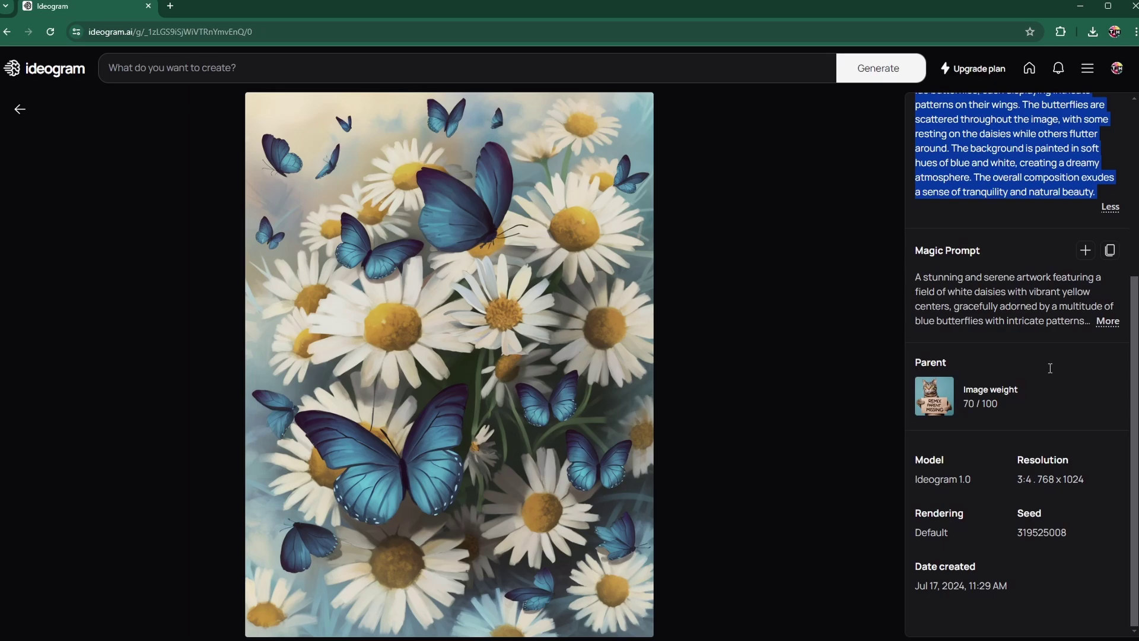
pyautogui.click(1051, 368)
# - Return to the Explore feed and paste the computer-expert-with-cavemen-by-night-fire prompt
pyautogui.hotkey('alt', 'Left')
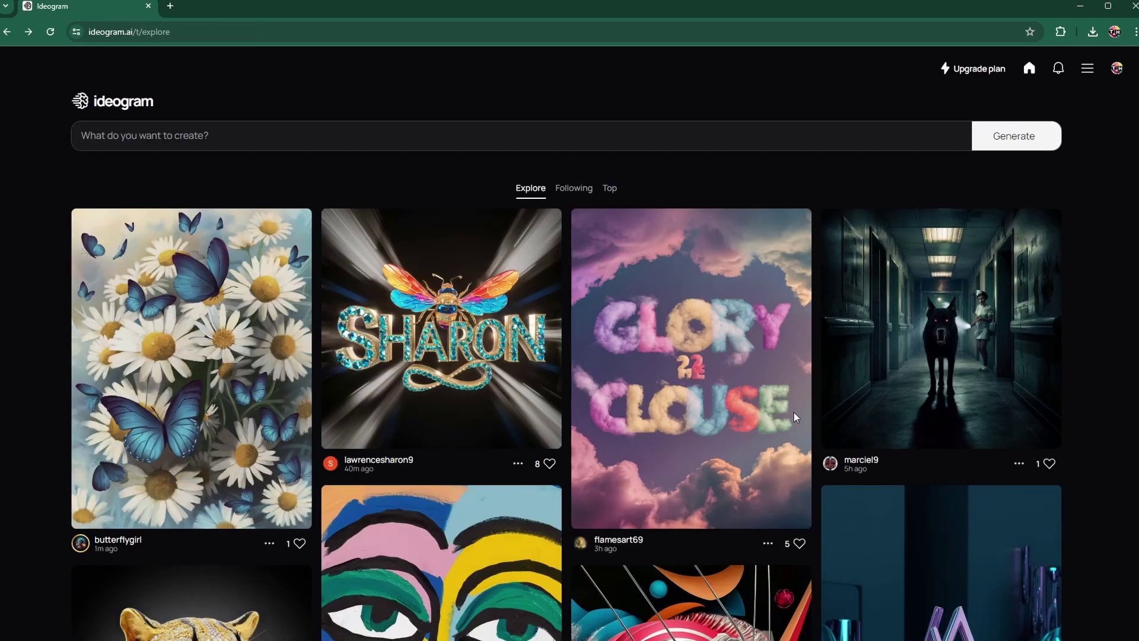
pyautogui.click(83, 138)
pyautogui.write('Computer Expert surrounded by cavemen at night, in front of fire')
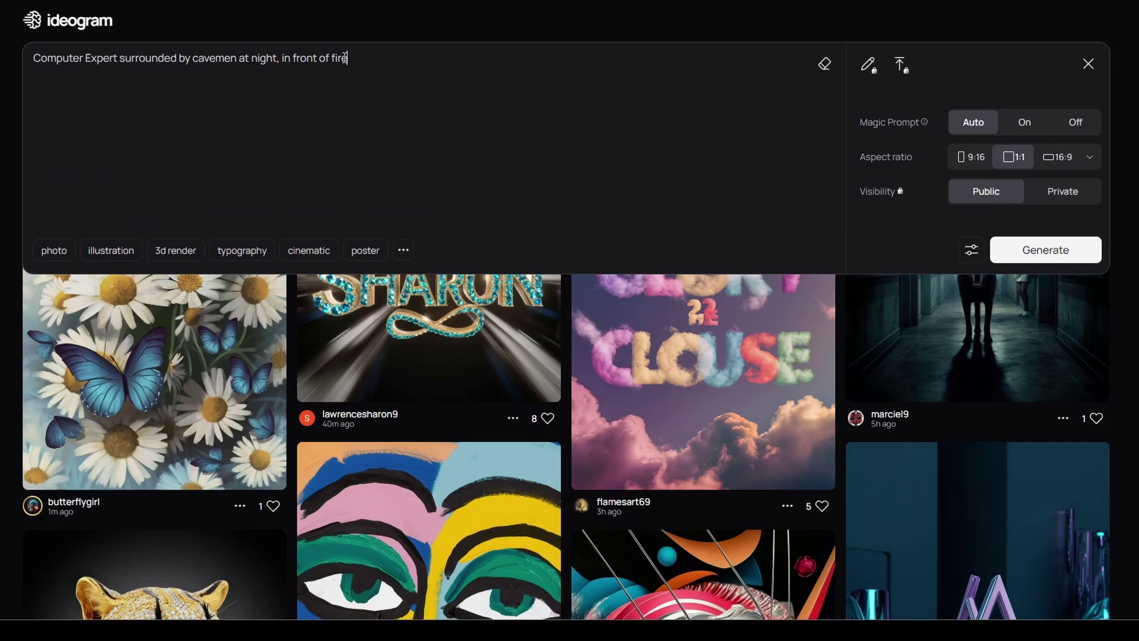
# - Add the 3d render and anime styles and turn Magic Prompt On
pyautogui.click(181, 254)
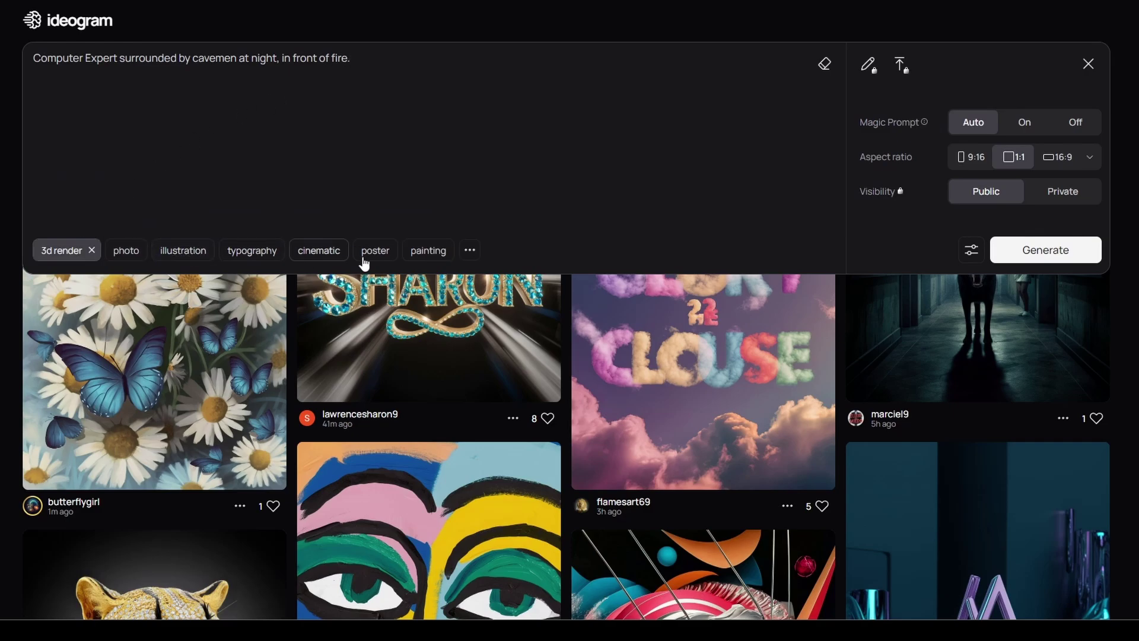
pyautogui.click(478, 253)
pyautogui.click(577, 250)
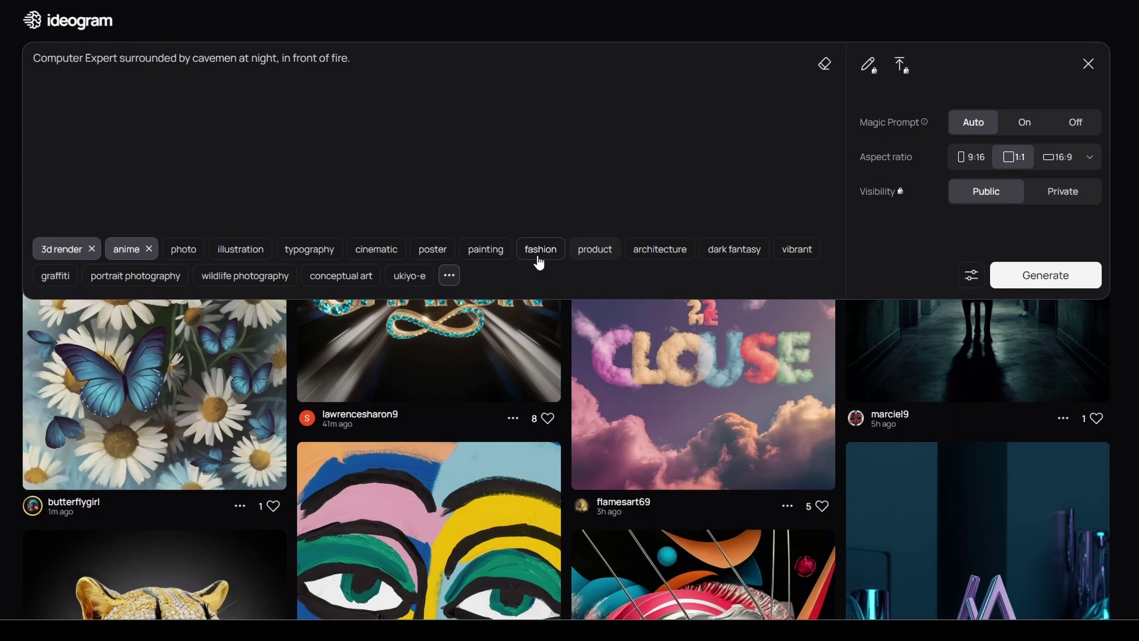
pyautogui.click(1016, 127)
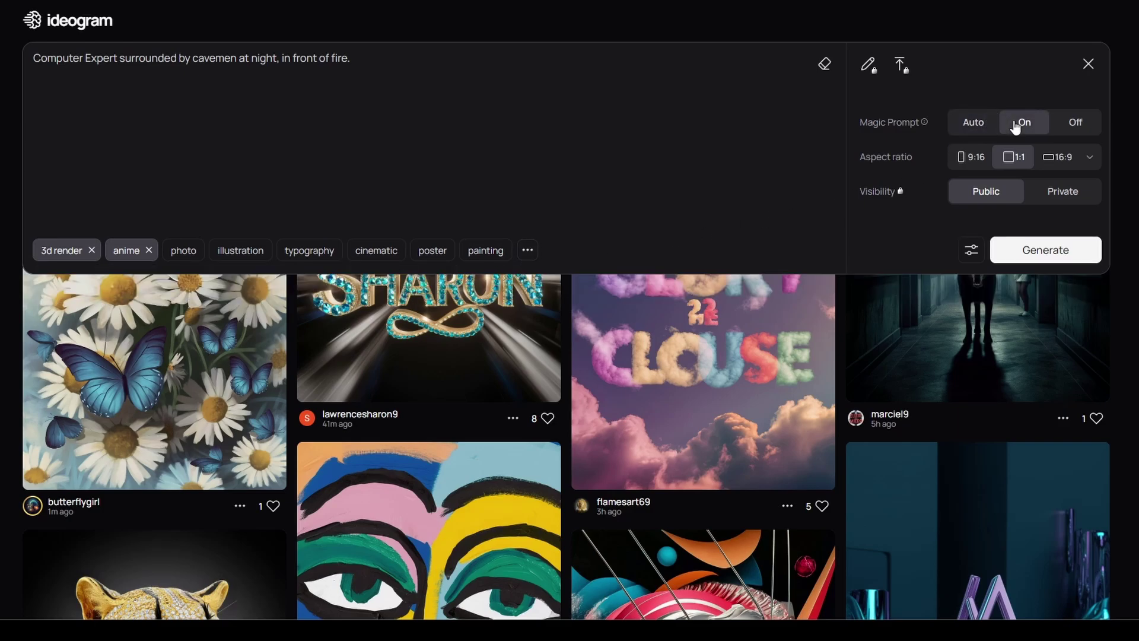
pyautogui.moveTo(921, 129)
# - Set the aspect ratio to 9:16 portrait
pyautogui.click(956, 165)
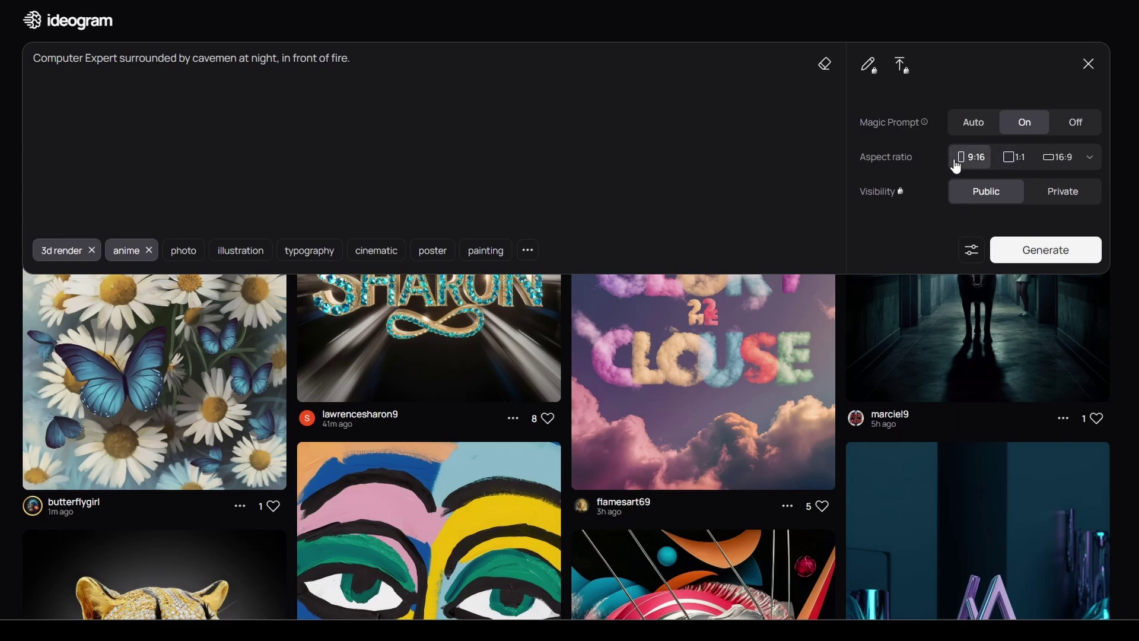
pyautogui.click(1093, 159)
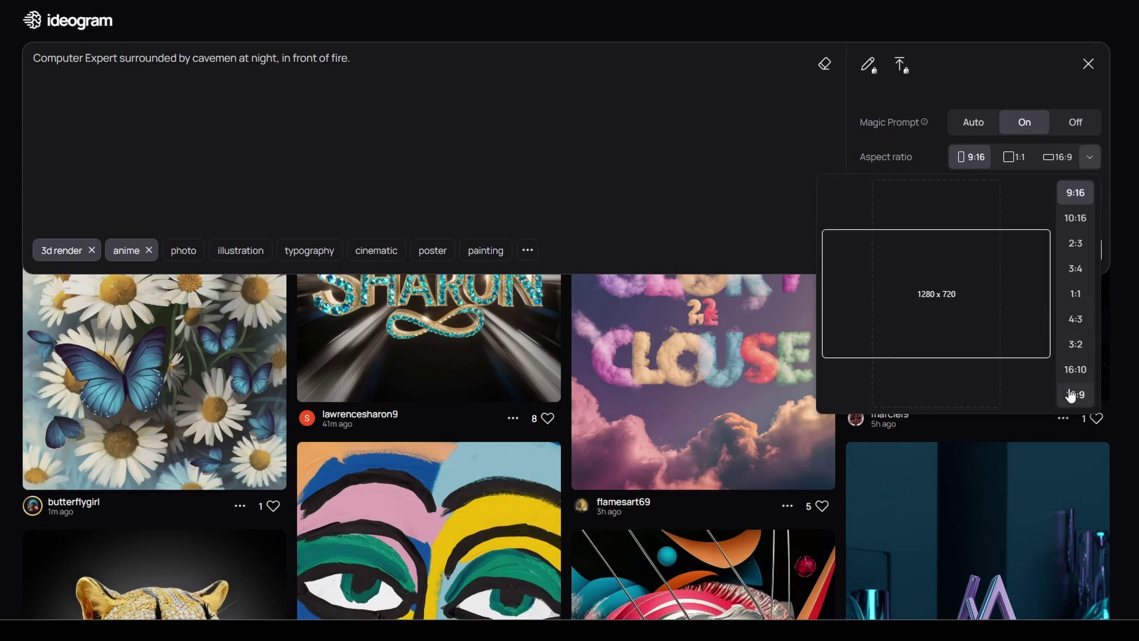
pyautogui.click(1091, 153)
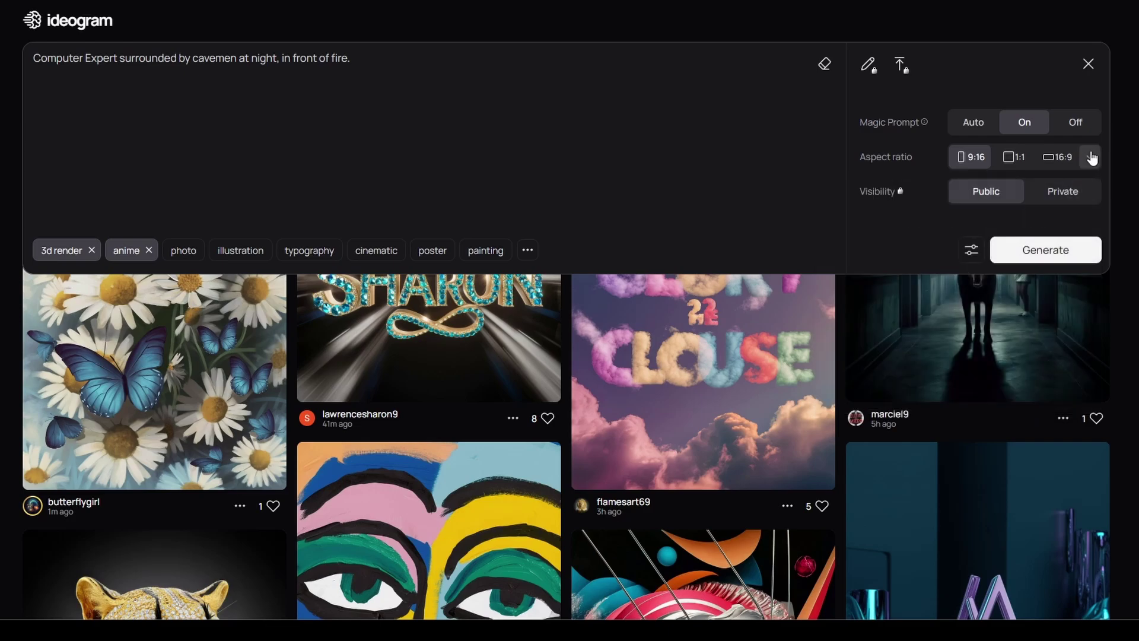
# - Try Private visibility, dismiss the upgrade offer, and reveal the advanced generation settings
pyautogui.click(1056, 189)
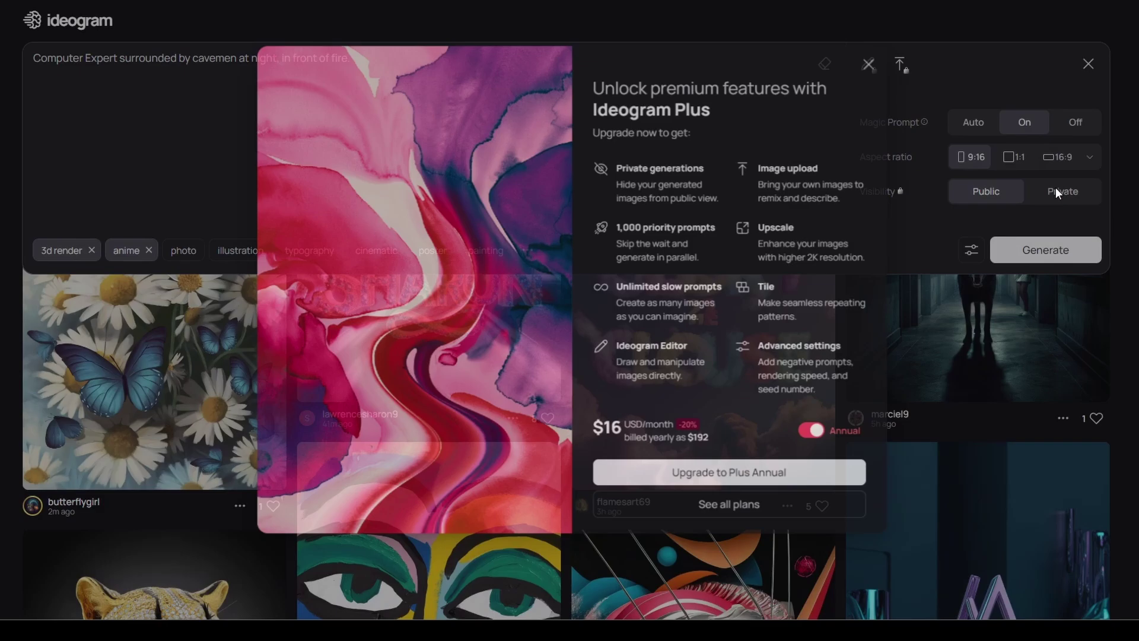
pyautogui.click(872, 59)
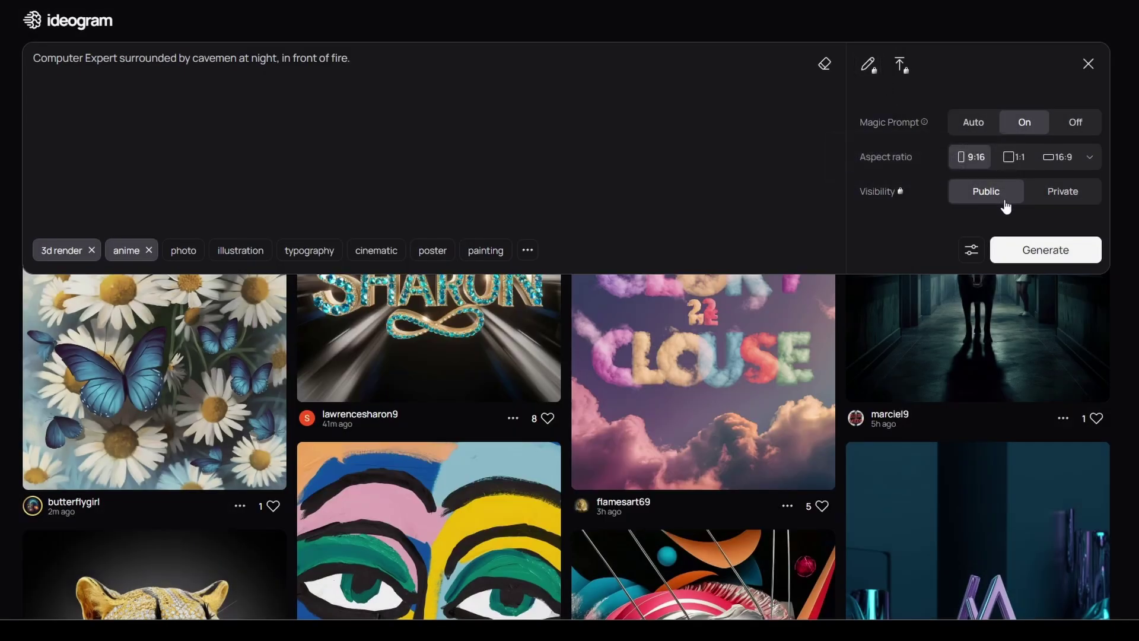
pyautogui.click(969, 251)
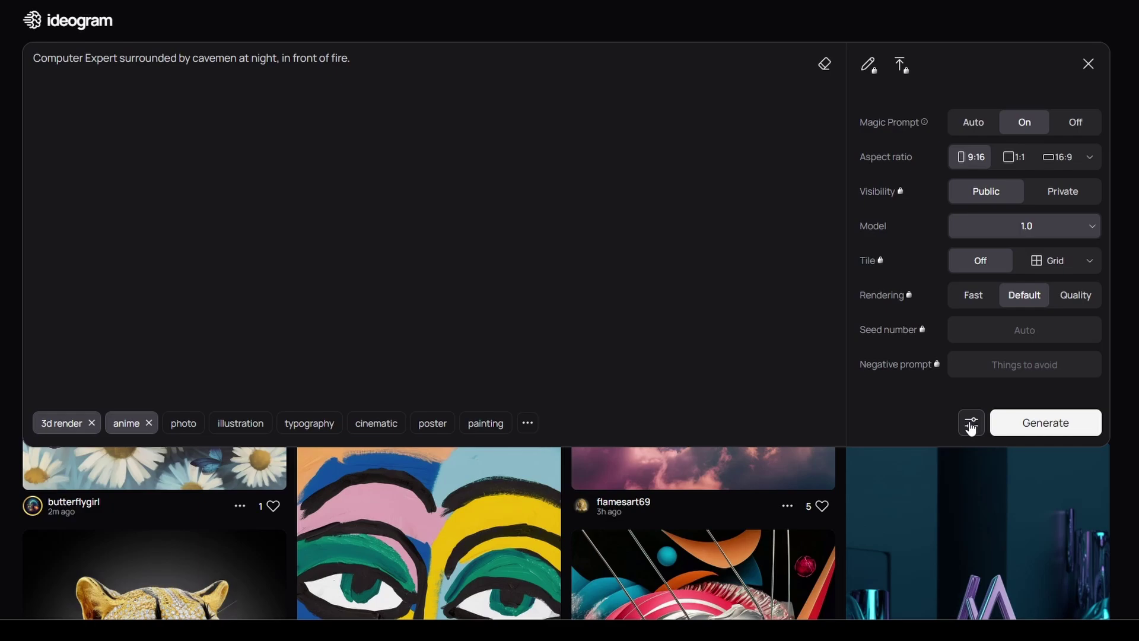
# - Keep Model 1.0, collapse the advanced settings, and generate four caveman images
pyautogui.click(1099, 232)
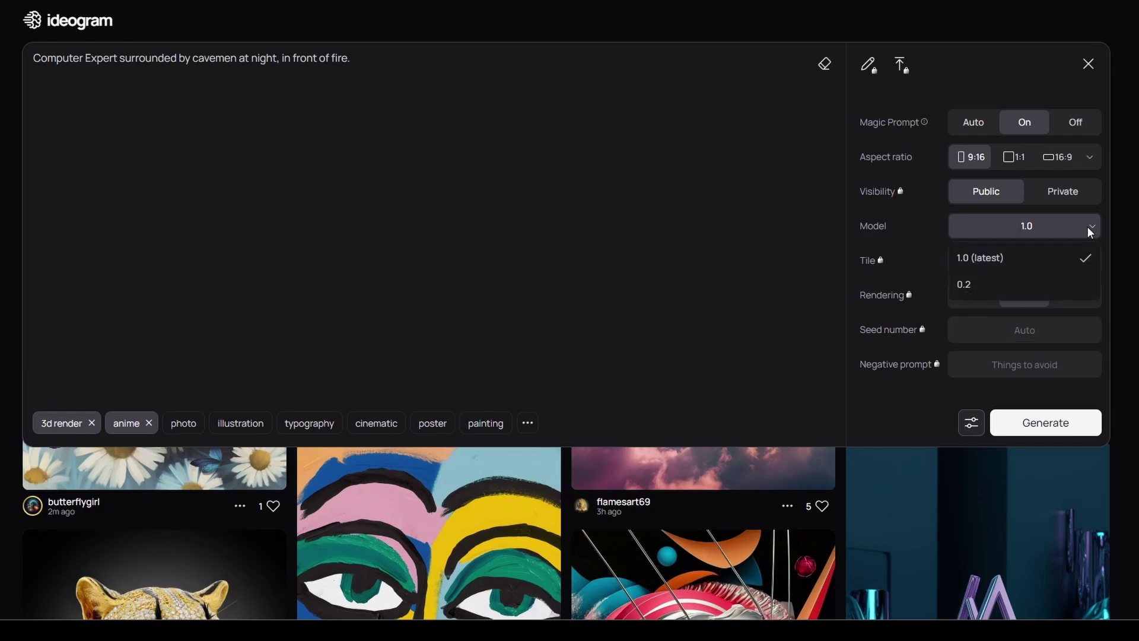
pyautogui.click(1088, 226)
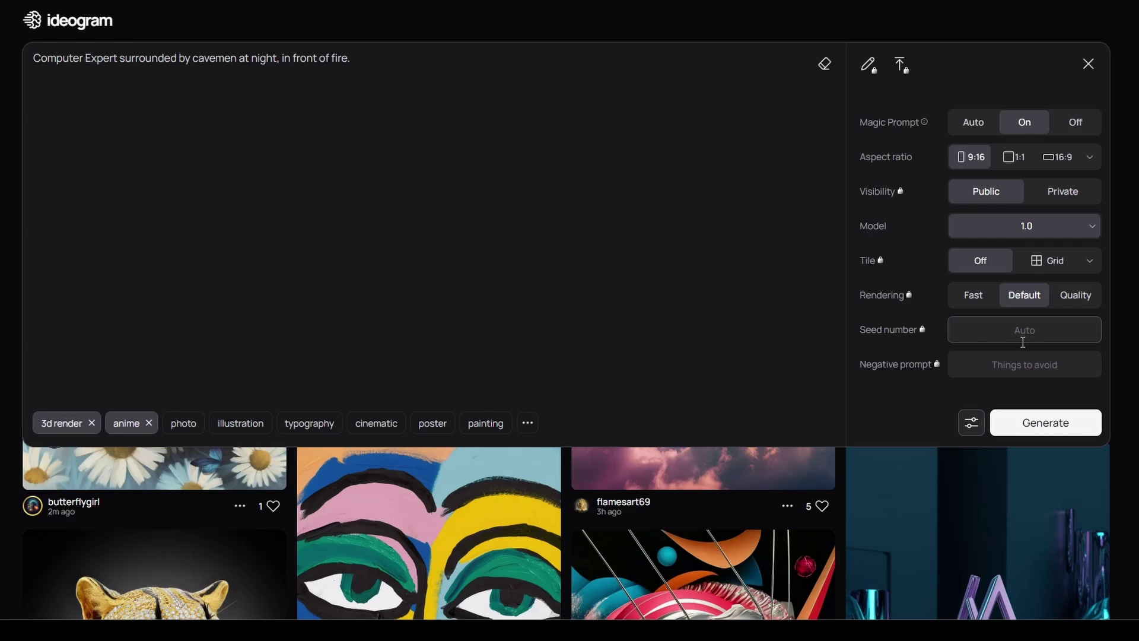
pyautogui.click(971, 423)
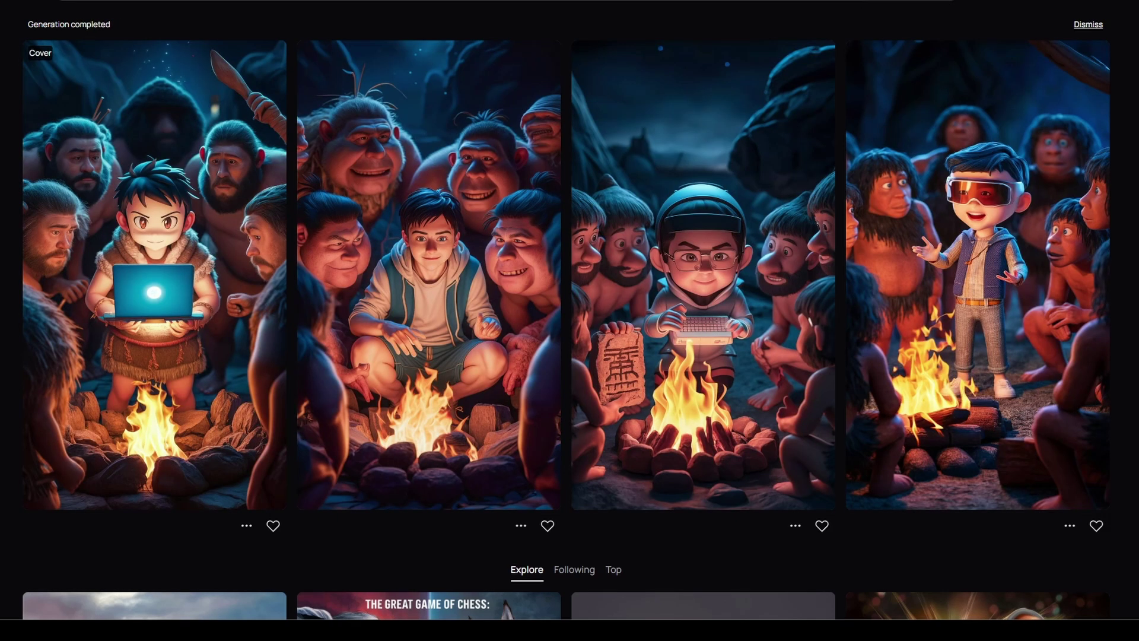
# - Like the second and fourth generated caveman images
pyautogui.click(547, 526)
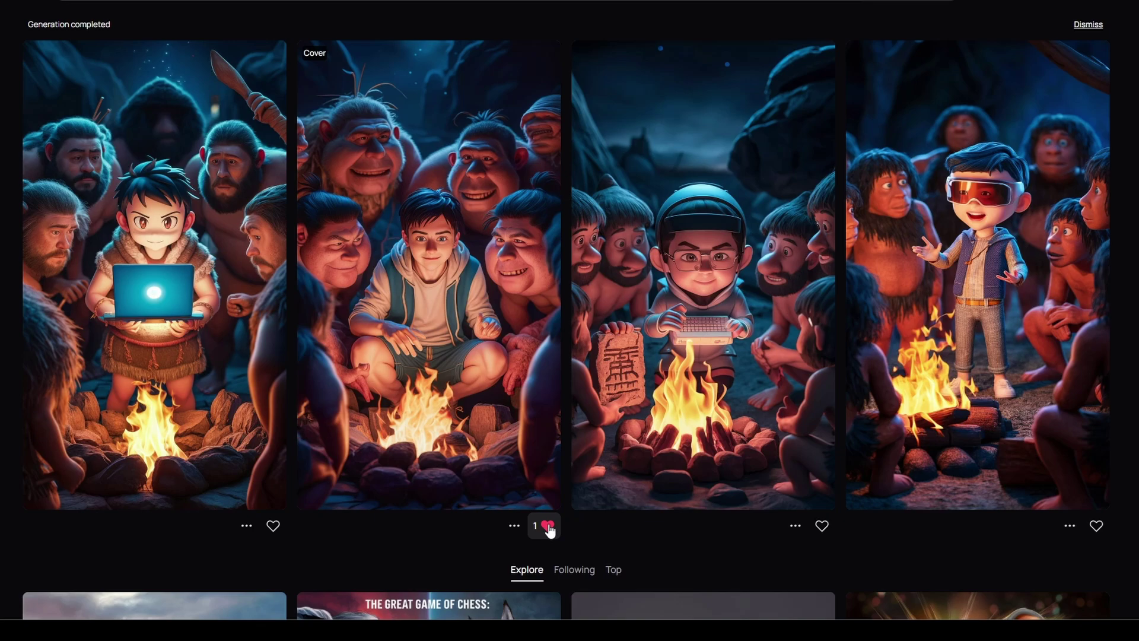
pyautogui.click(1097, 527)
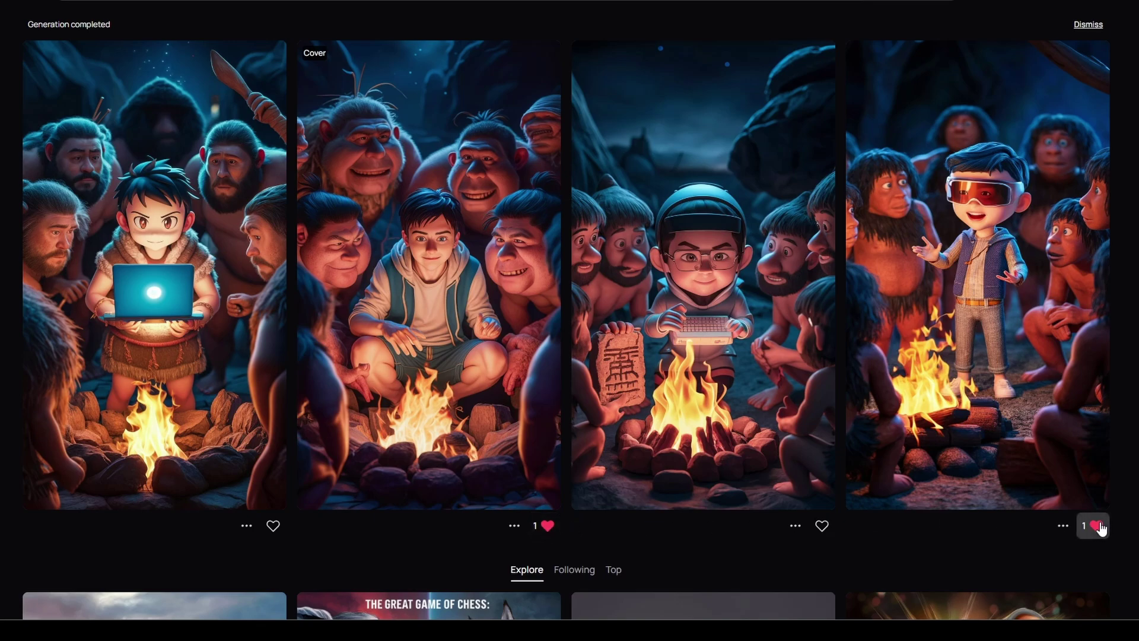
# - Download the second caveman image as a JPEG at 70% quality
pyautogui.click(514, 526)
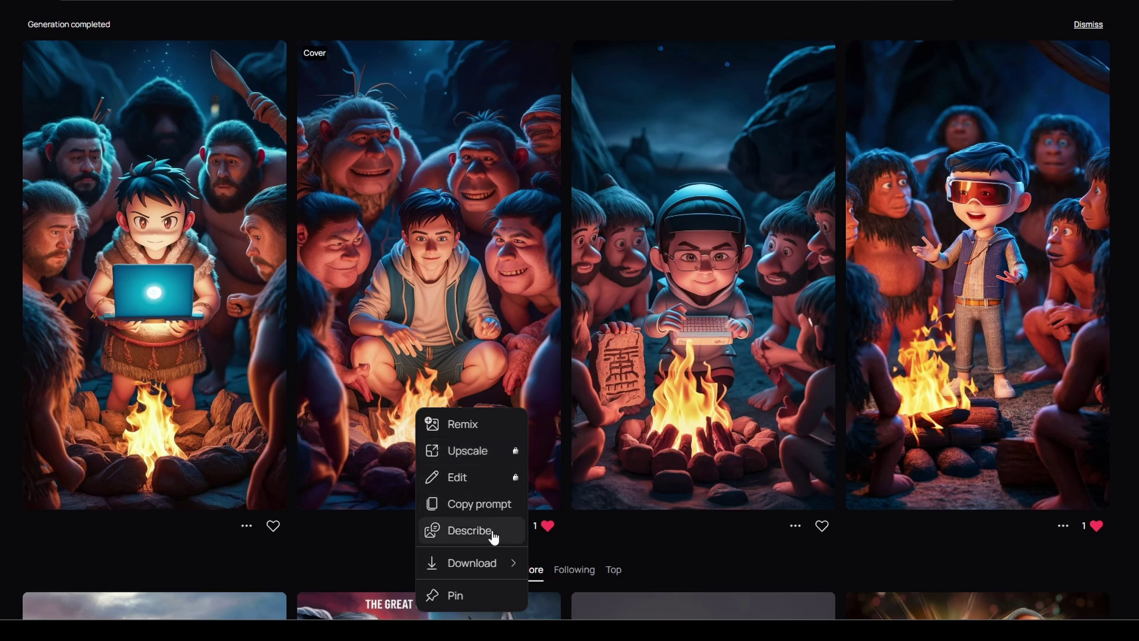
pyautogui.moveTo(507, 570)
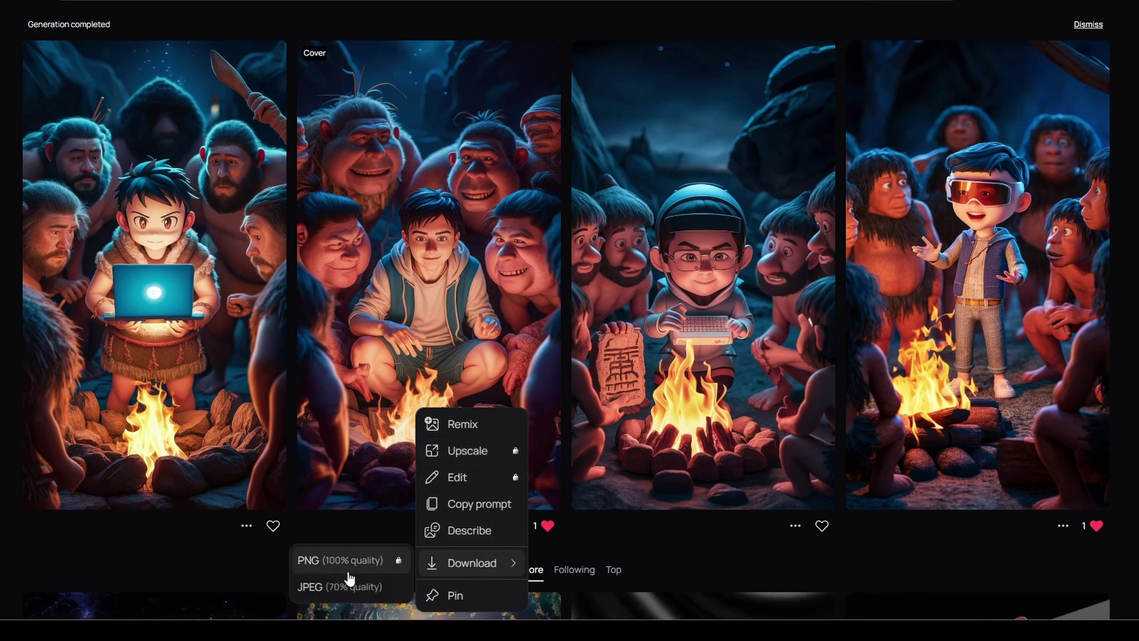
pyautogui.click(347, 591)
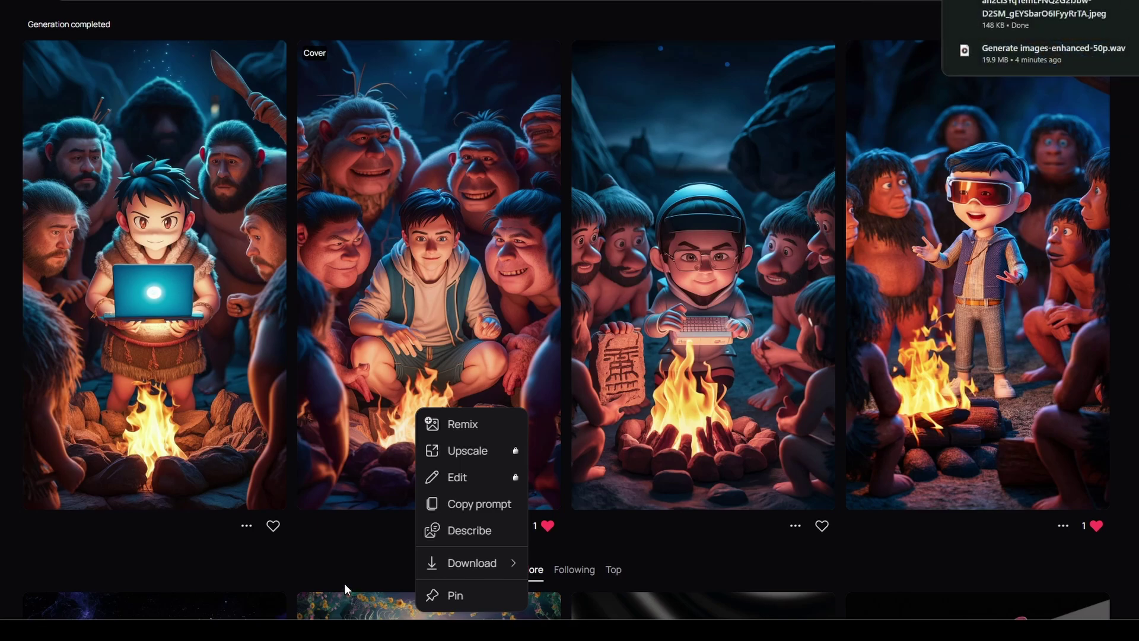
# - Close the image menu and open My profile showing the four caveman creations
pyautogui.click(363, 526)
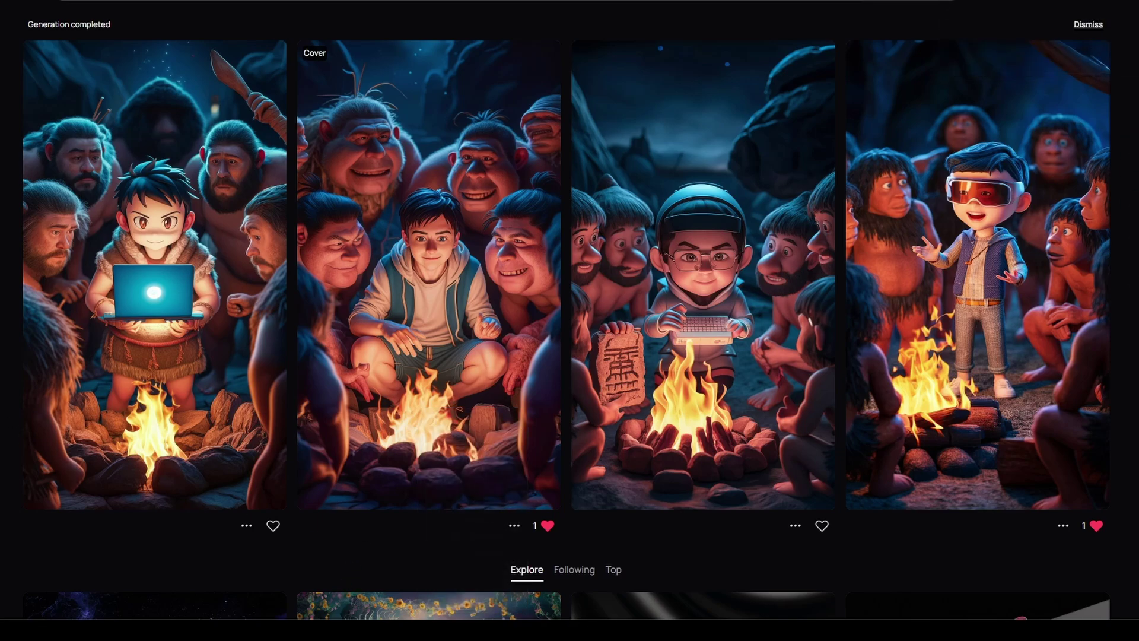
pyautogui.scroll(-6, 364, 527)
pyautogui.scroll(-15, 566, 328)
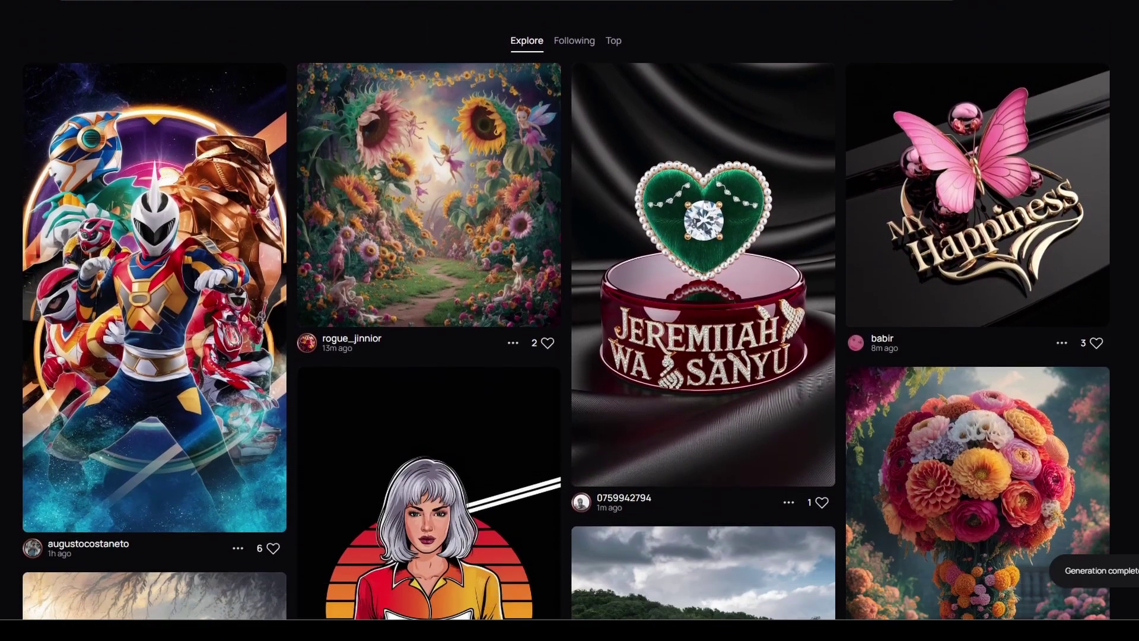
pyautogui.scroll(20, 566, 328)
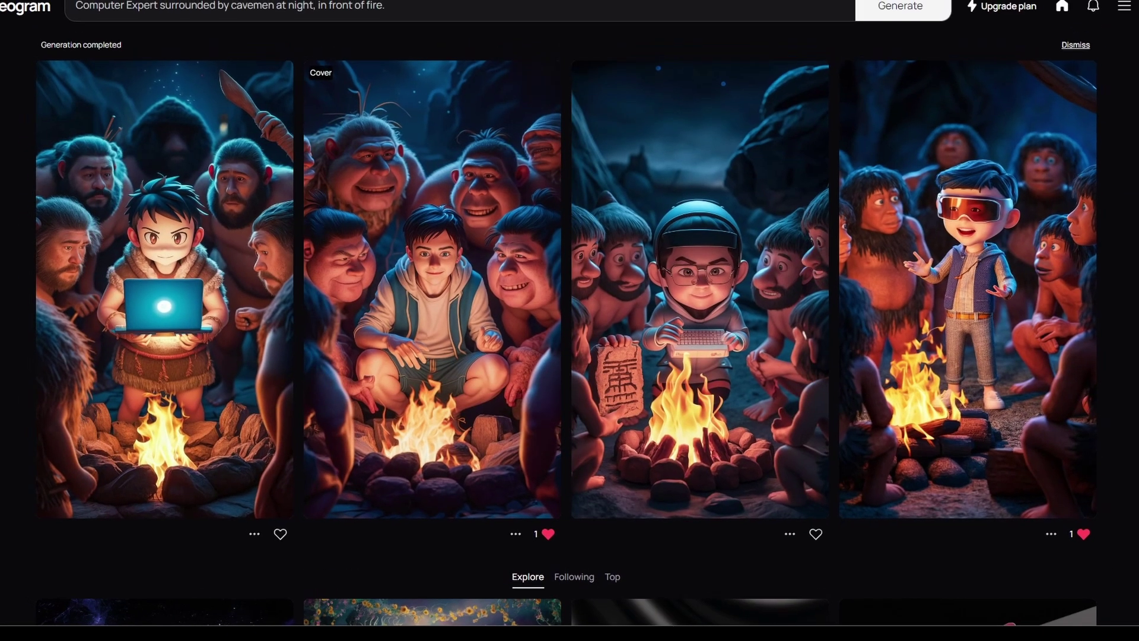
pyautogui.click(1108, 30)
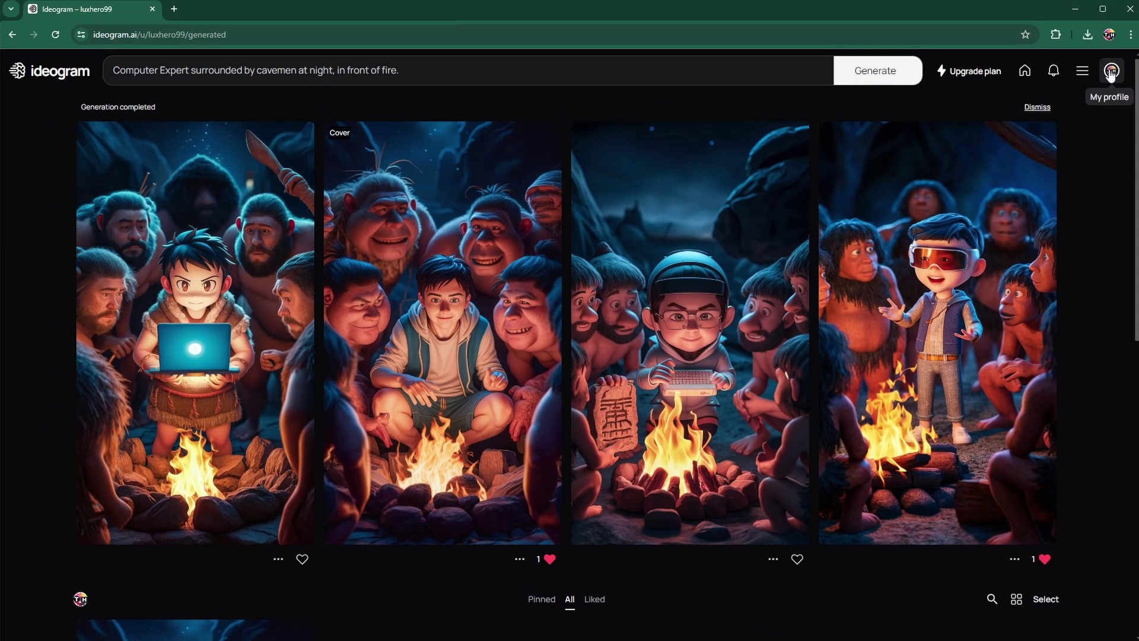
pyautogui.scroll(-6, 1107, 172)
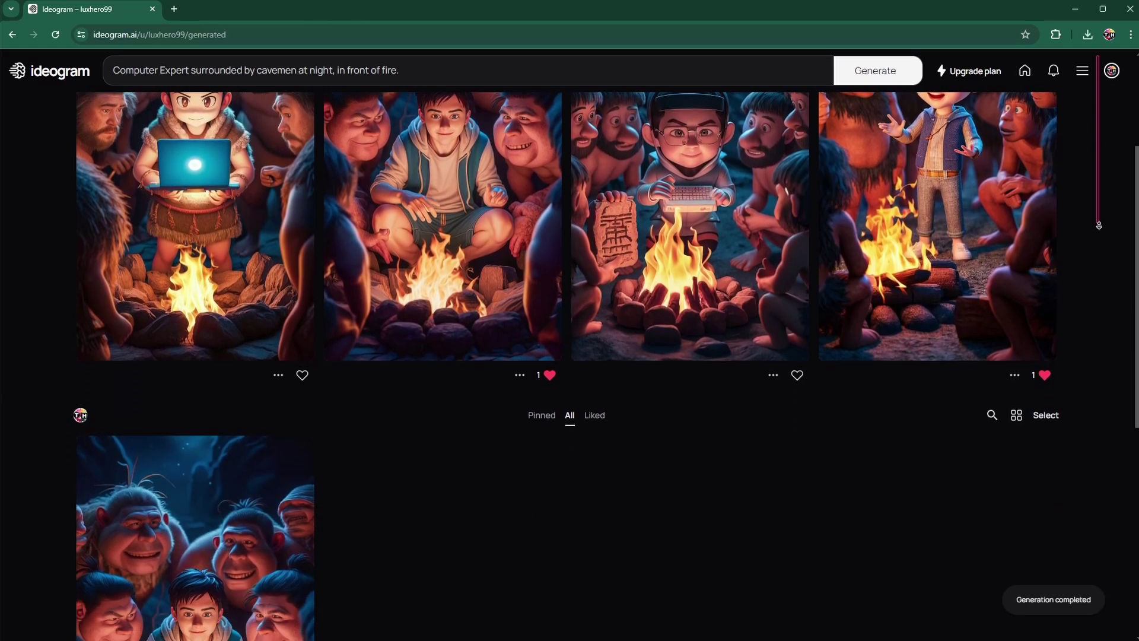
pyautogui.scroll(6, 1106, 148)
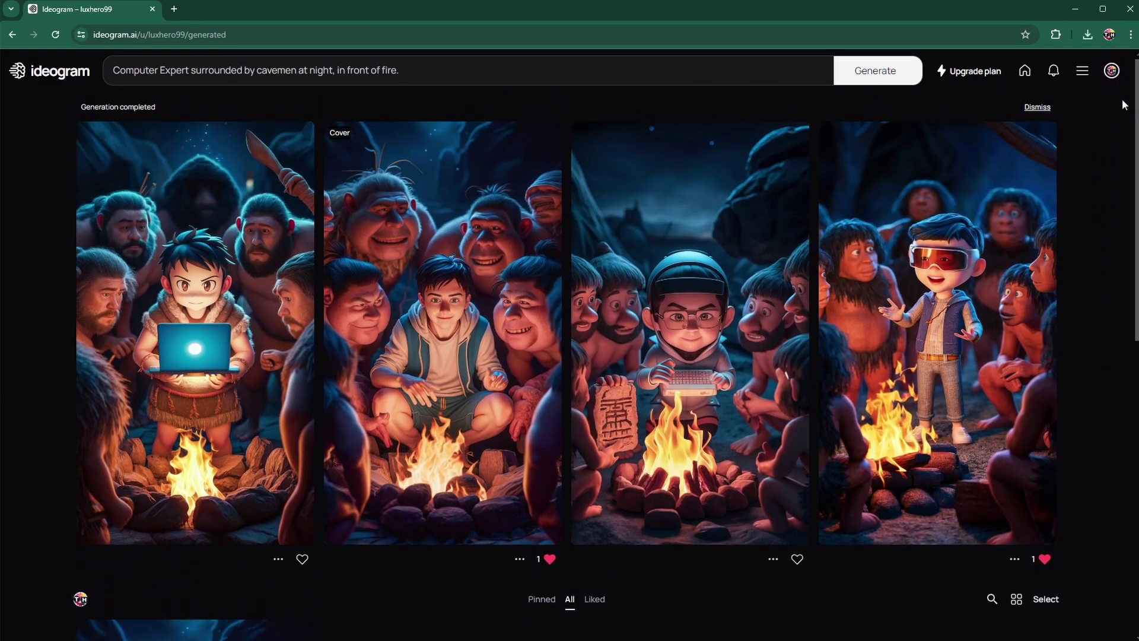
# - Compare monthly and annual subscription plan prices, then return to the gallery
pyautogui.click(1090, 72)
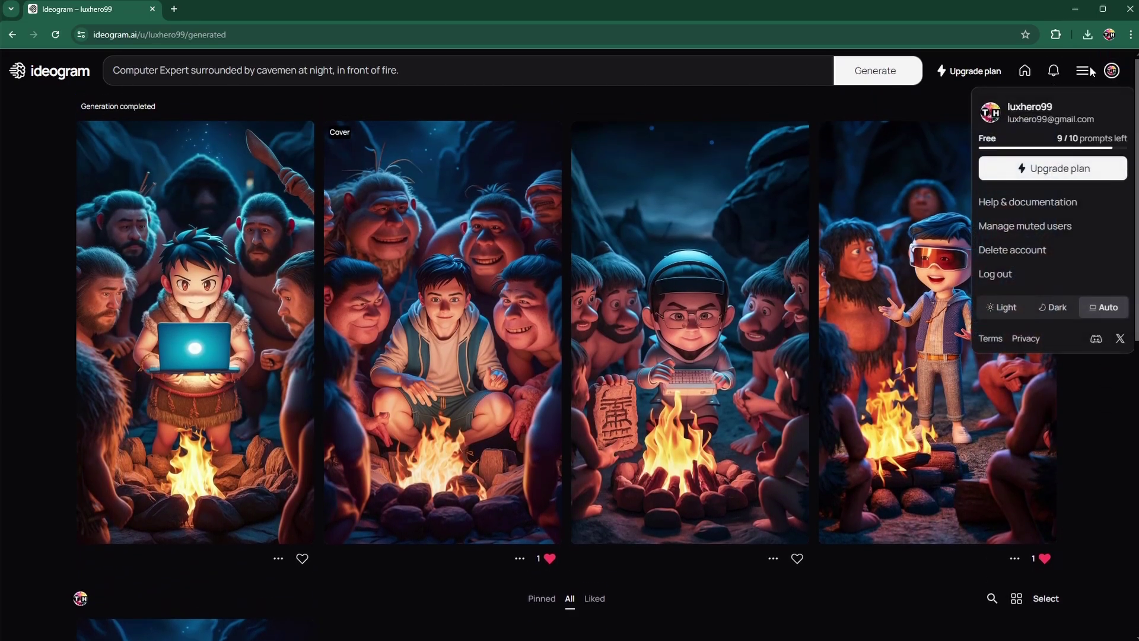
pyautogui.click(1062, 172)
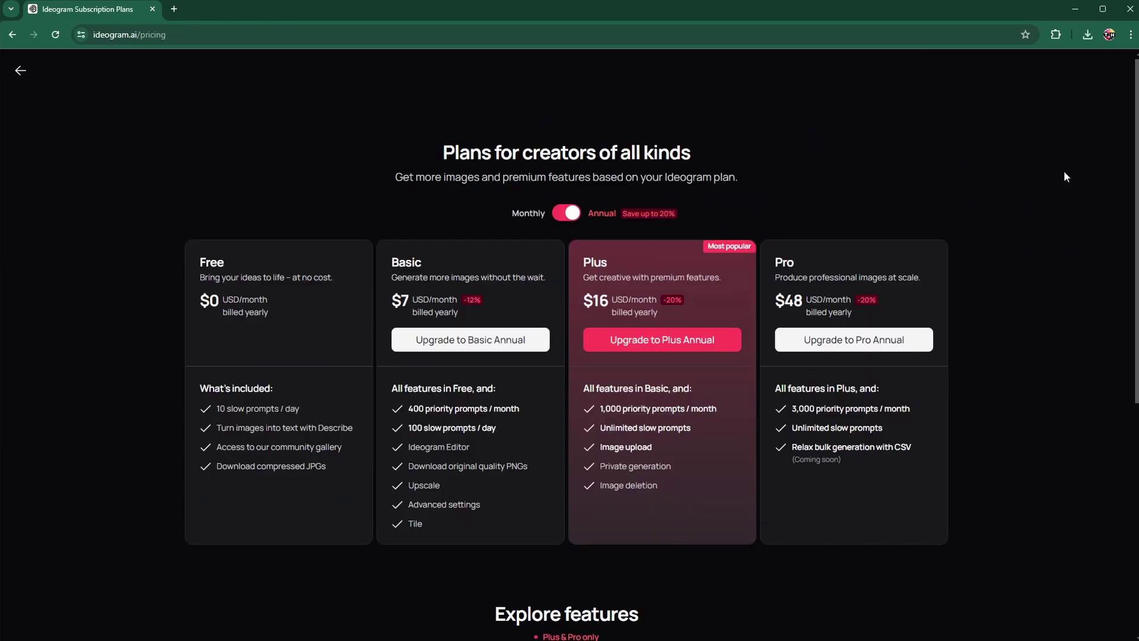
pyautogui.click(572, 215)
pyautogui.click(571, 215)
pyautogui.click(18, 70)
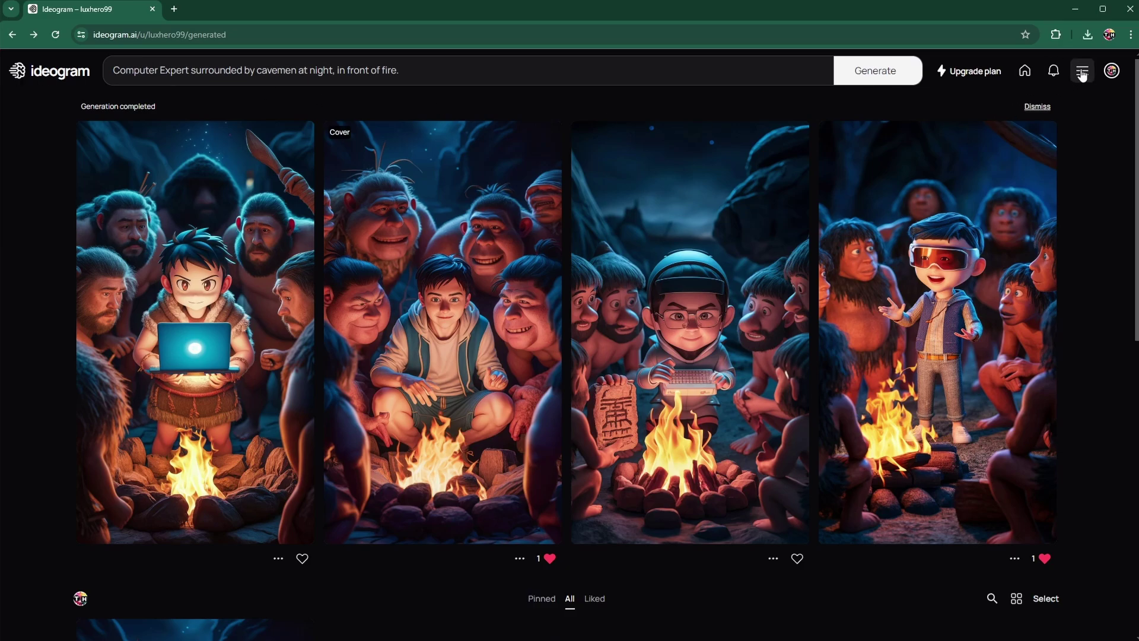
# - Switch the site theme to Dark and close the account menu
pyautogui.click(1083, 73)
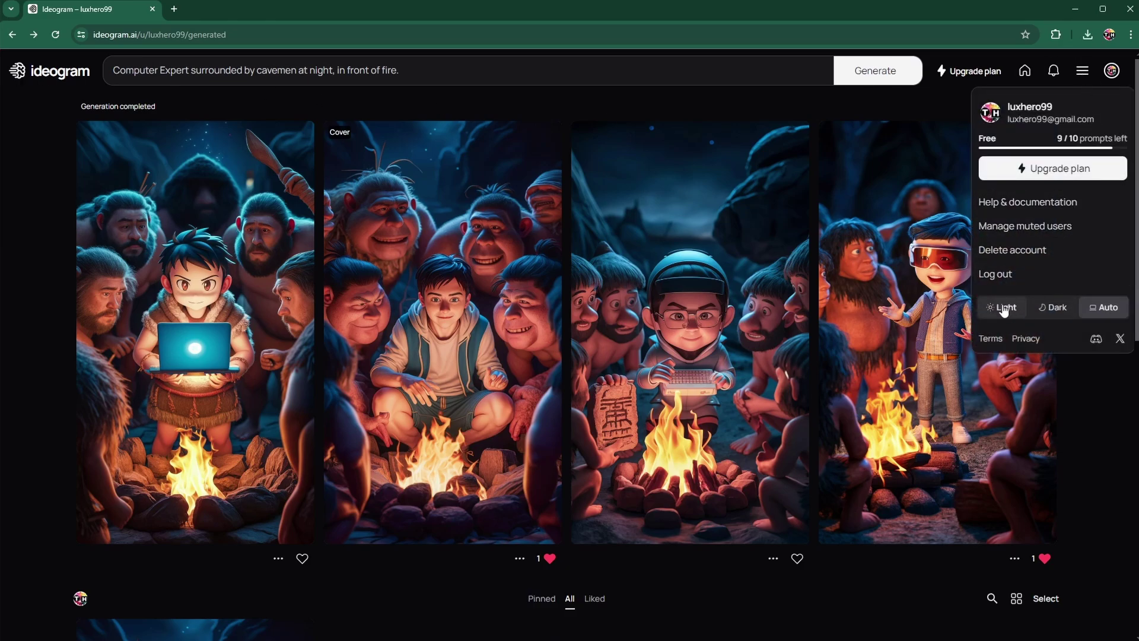
pyautogui.click(1005, 308)
pyautogui.click(1049, 311)
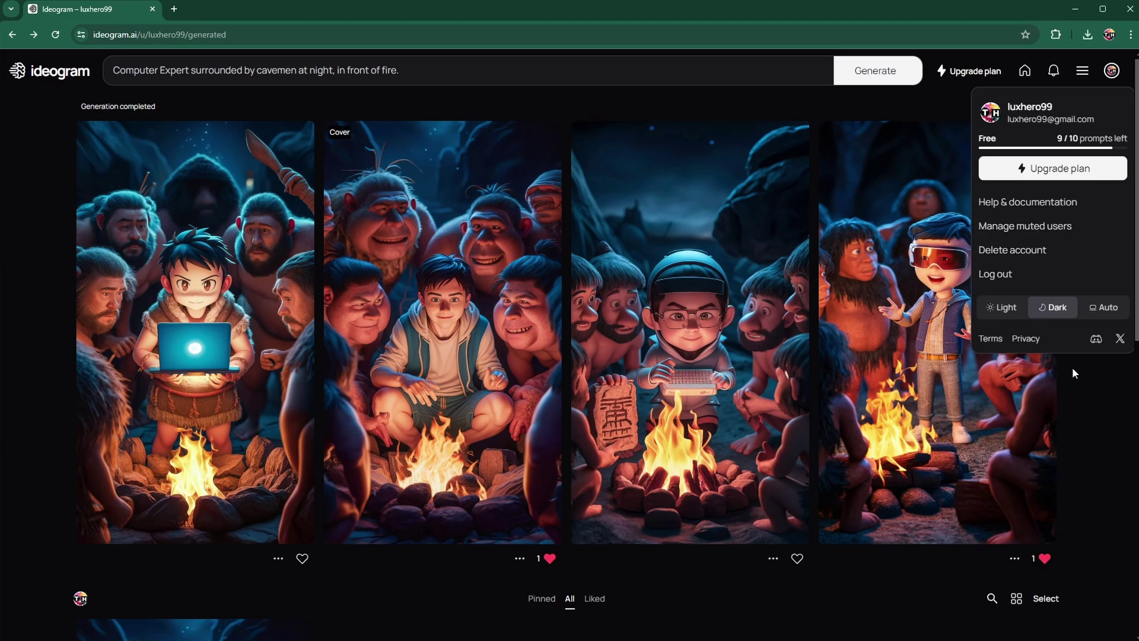
pyautogui.click(1117, 394)
# - Browse the Explore feed and open the sewer image creator's profile
pyautogui.click(19, 79)
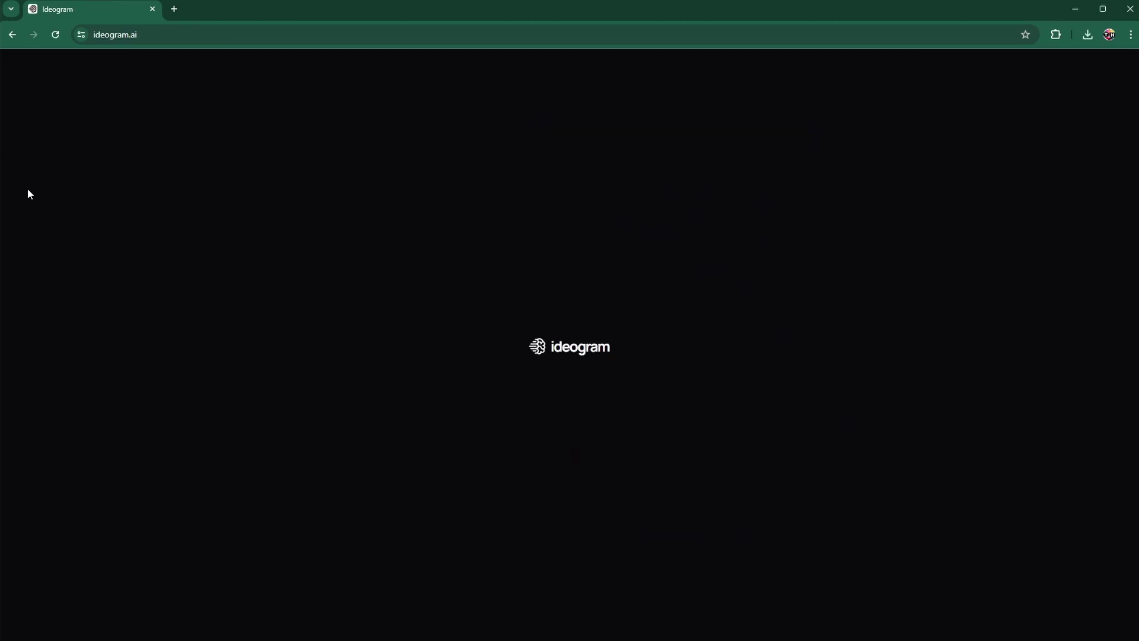
pyautogui.scroll(-3, 23, 192)
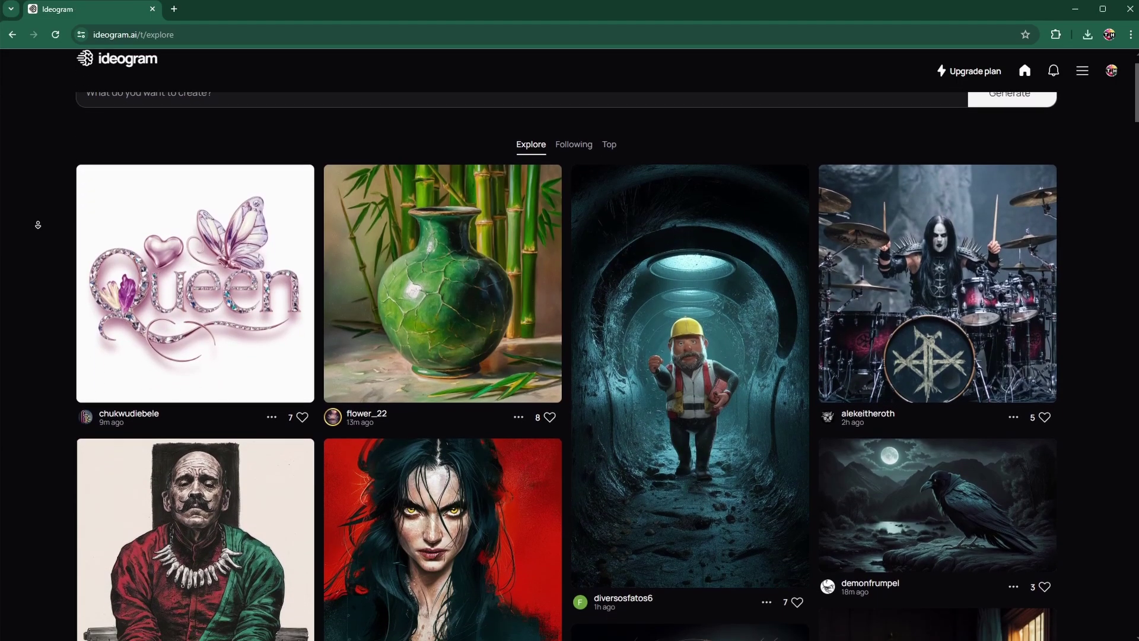
pyautogui.scroll(-3, 37, 213)
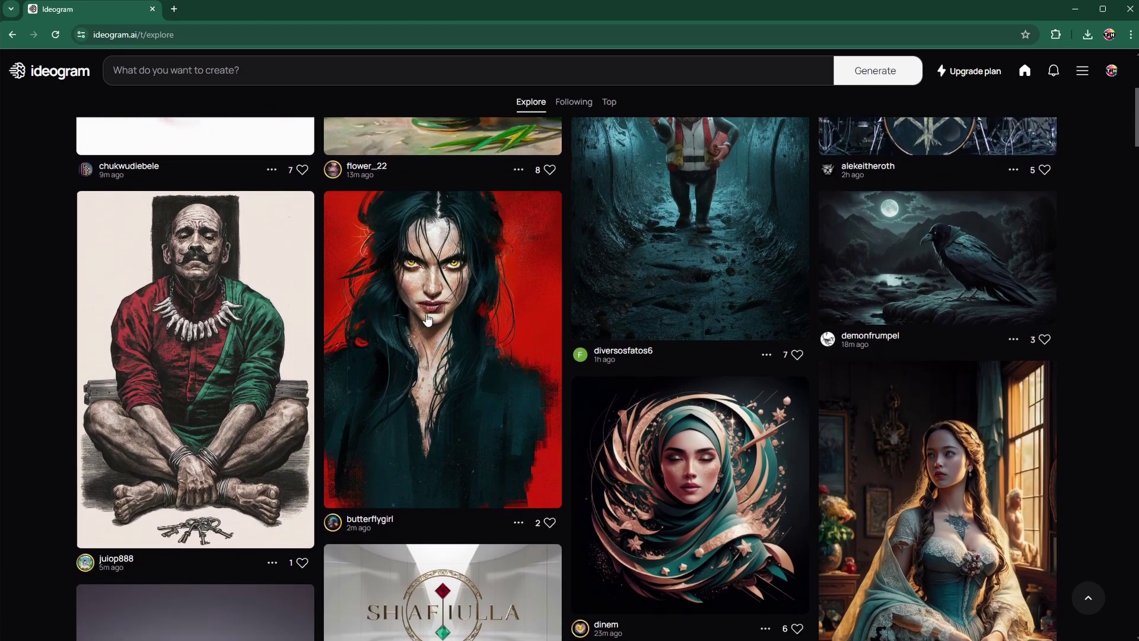
pyautogui.click(646, 356)
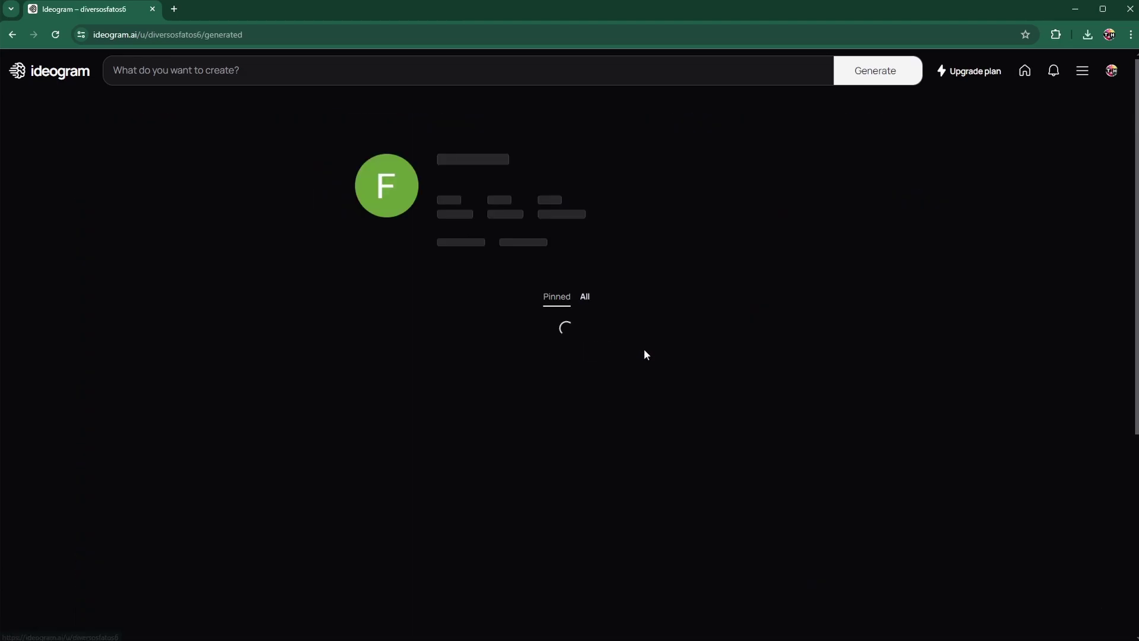
# - Check the creator's mute and report options, then open the gnome-in-sewer image's details
pyautogui.scroll(-3, 26, 326)
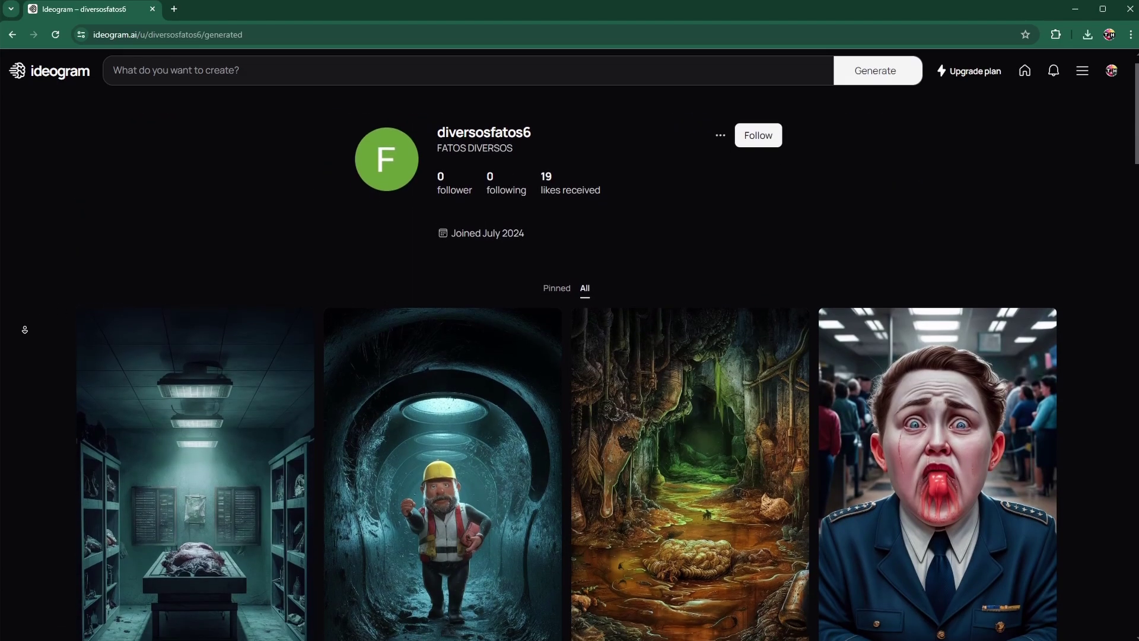
pyautogui.scroll(-5, 24, 330)
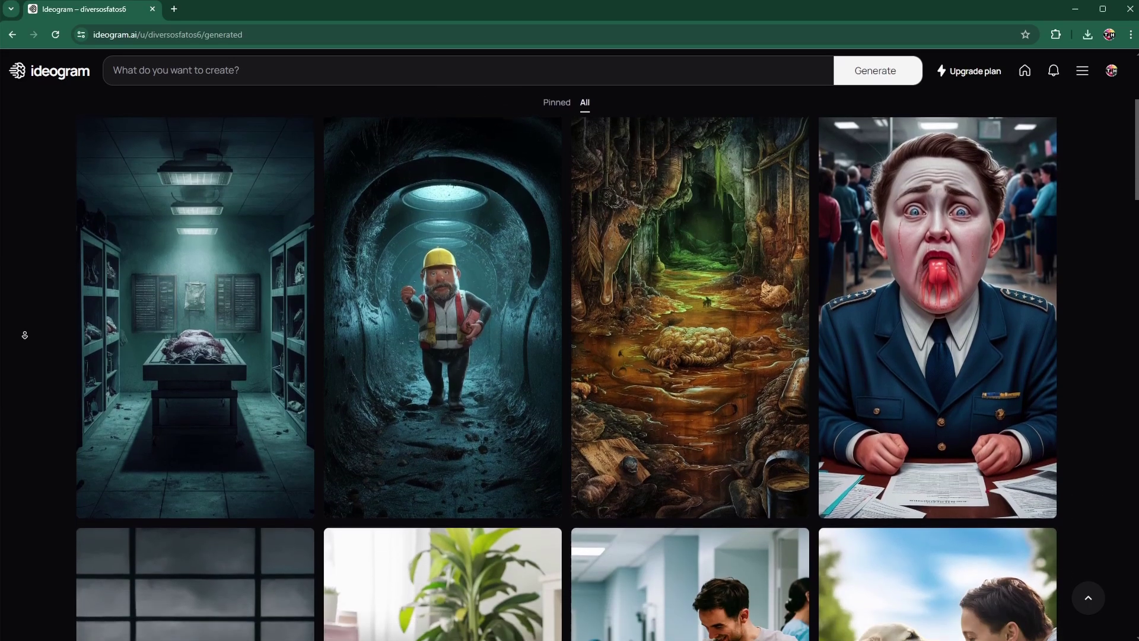
pyautogui.scroll(-3, 23, 335)
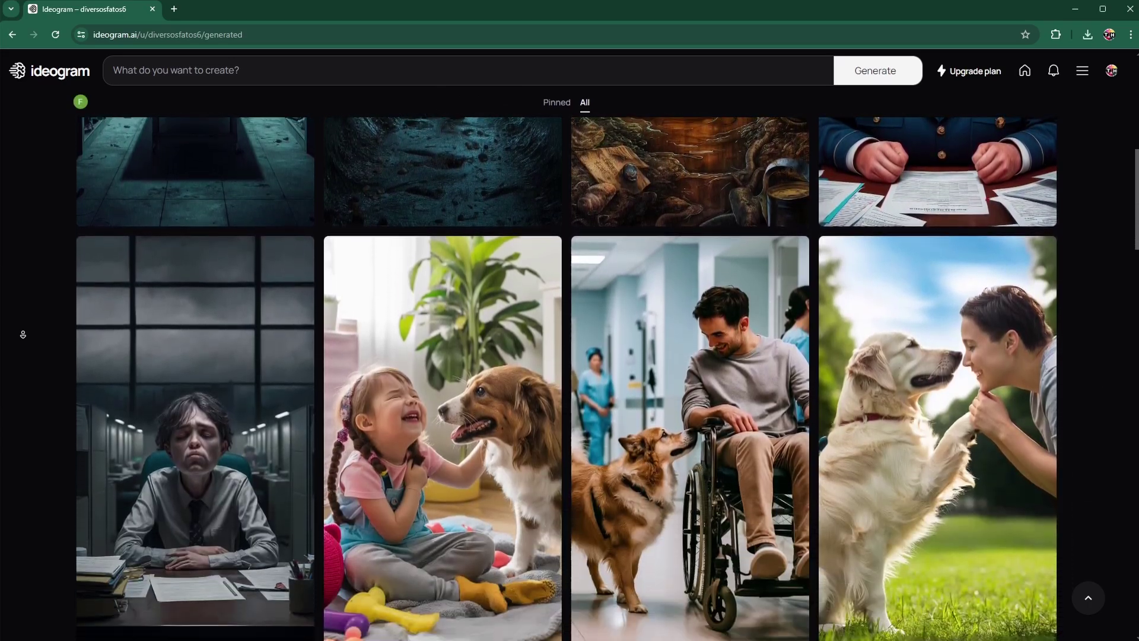
pyautogui.scroll(10, 49, 138)
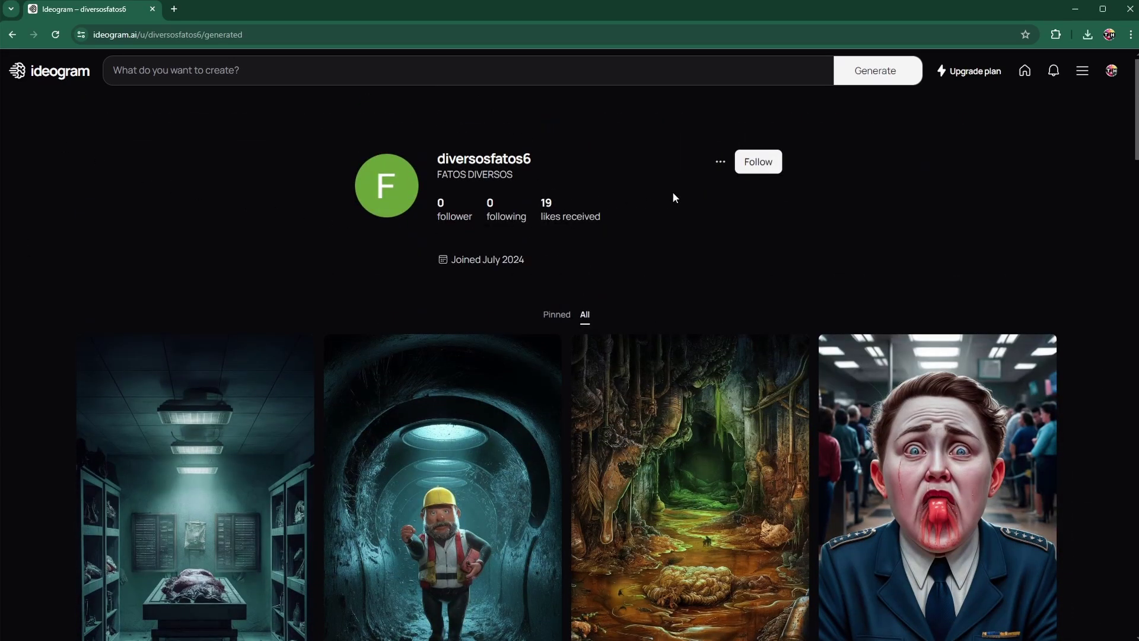
pyautogui.click(721, 163)
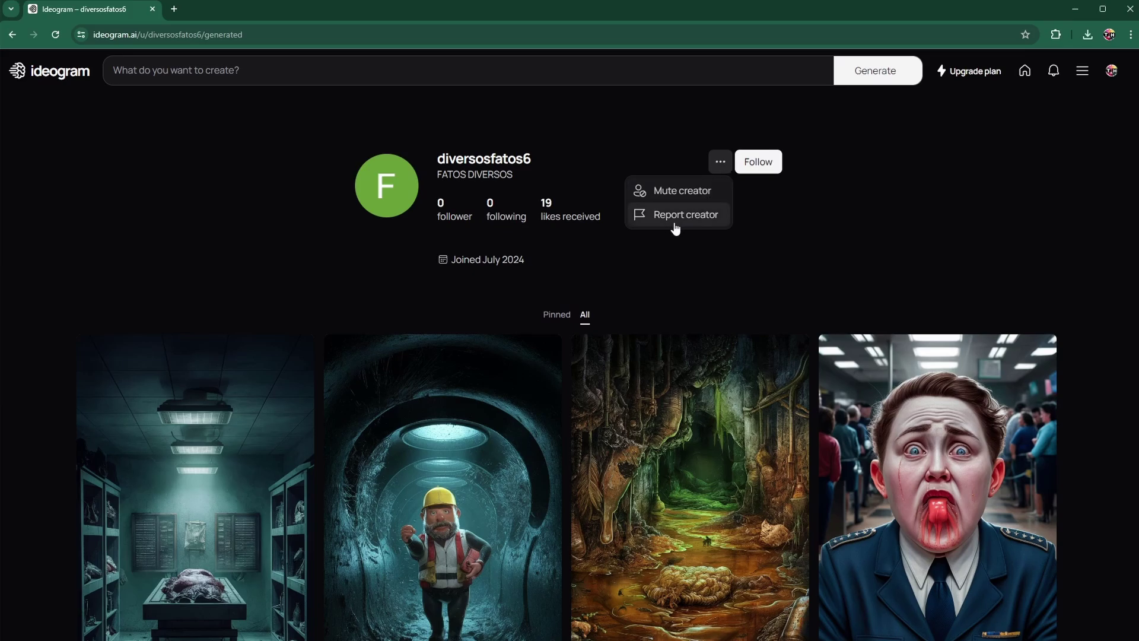
pyautogui.click(213, 178)
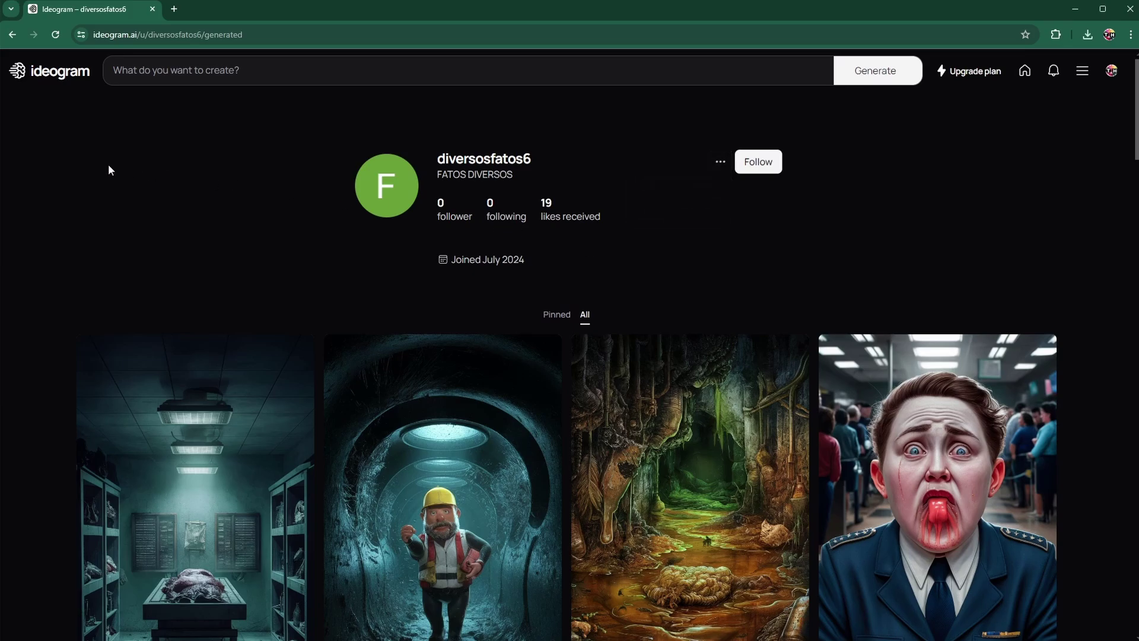
pyautogui.scroll(-4, 104, 163)
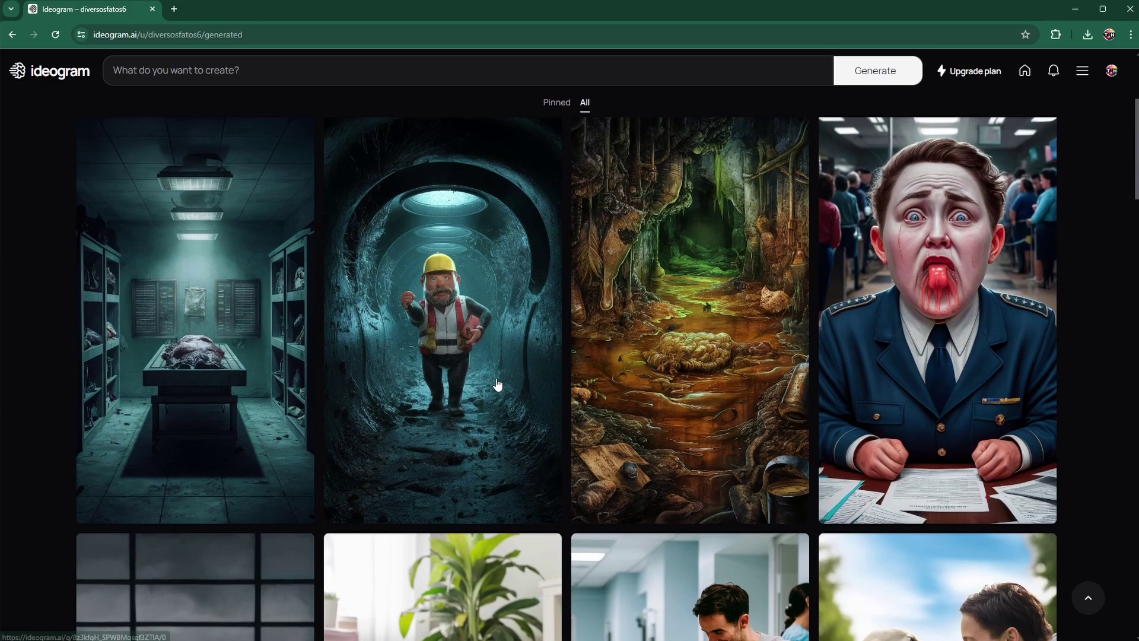
pyautogui.click(497, 384)
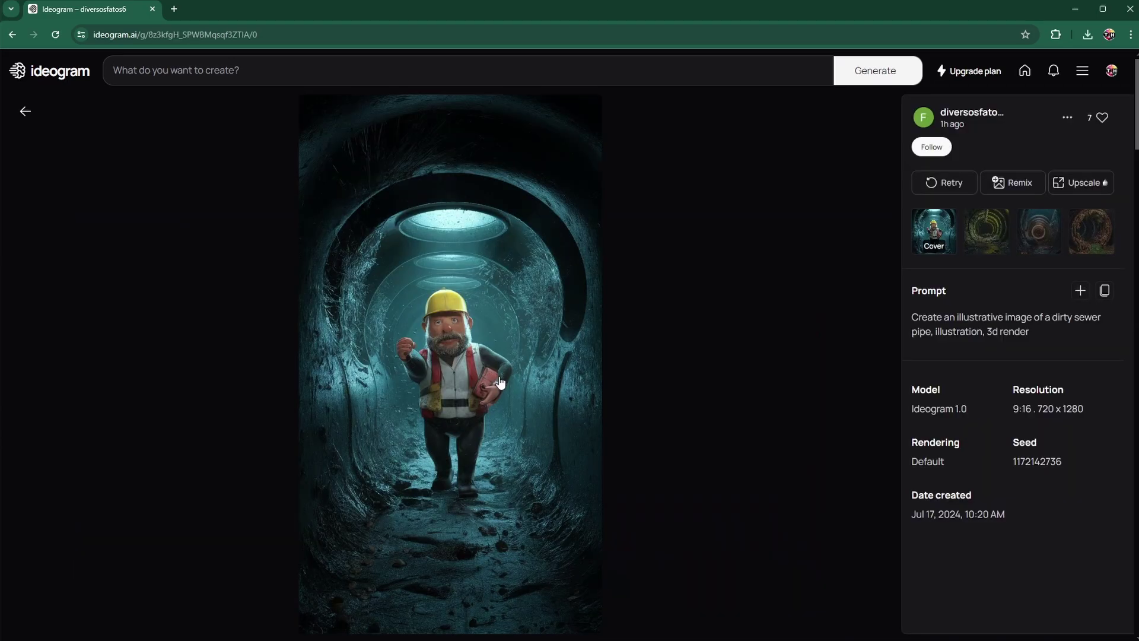
# - Remix the gnome sewer image with image weight lowered from 50 to 30 and the graffiti style
pyautogui.click(1068, 122)
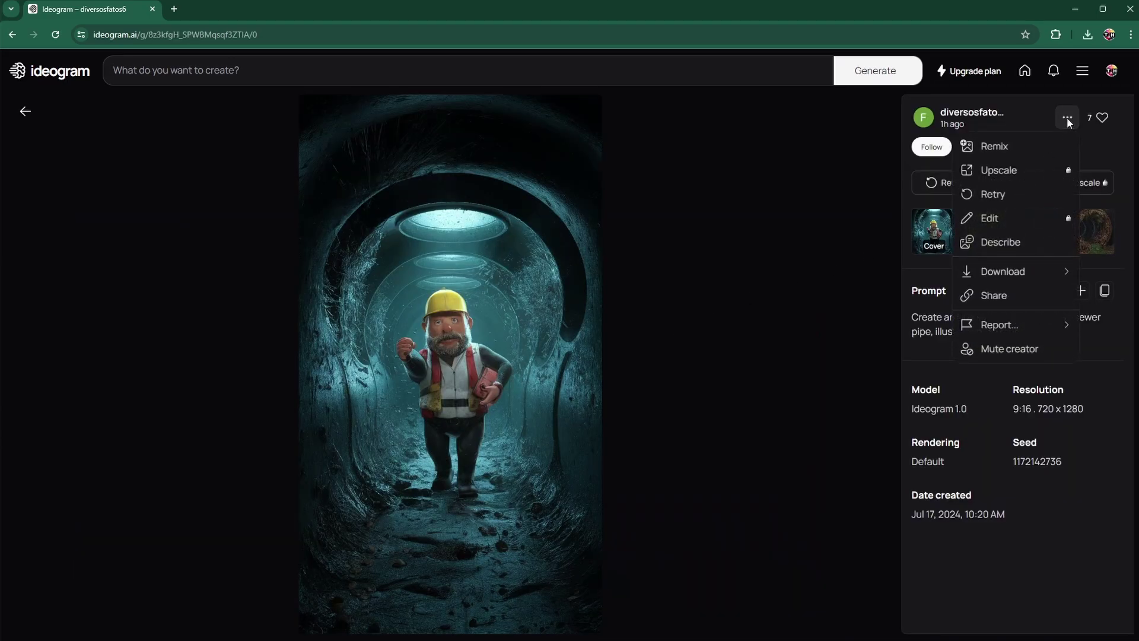
pyautogui.click(1027, 148)
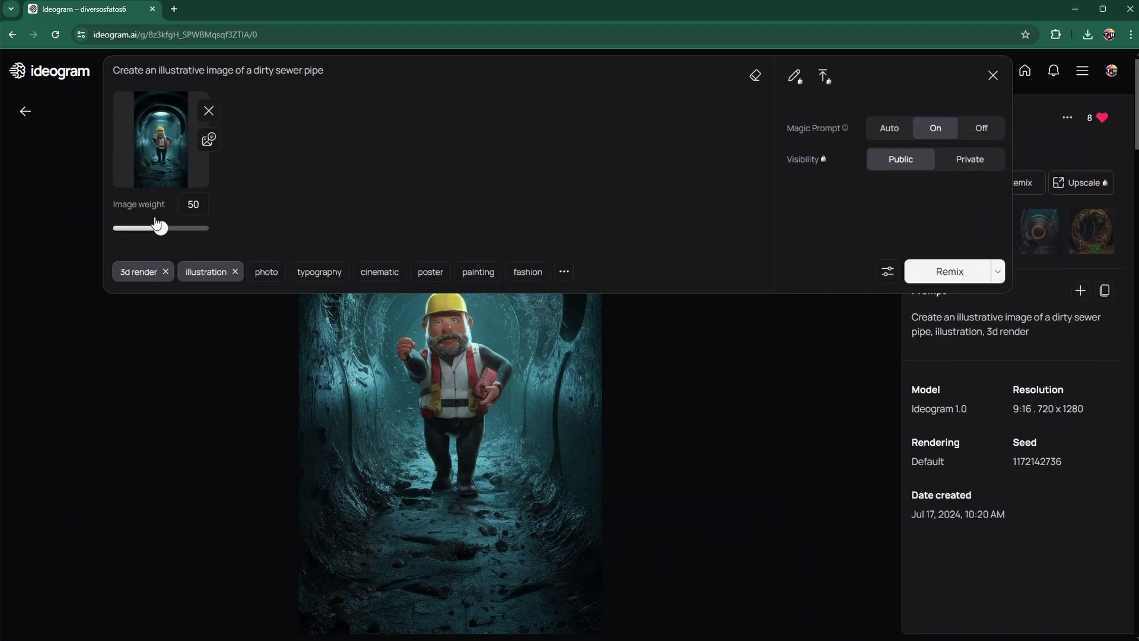
pyautogui.moveTo(160, 228); pyautogui.dragTo(147, 231)
pyautogui.click(567, 272)
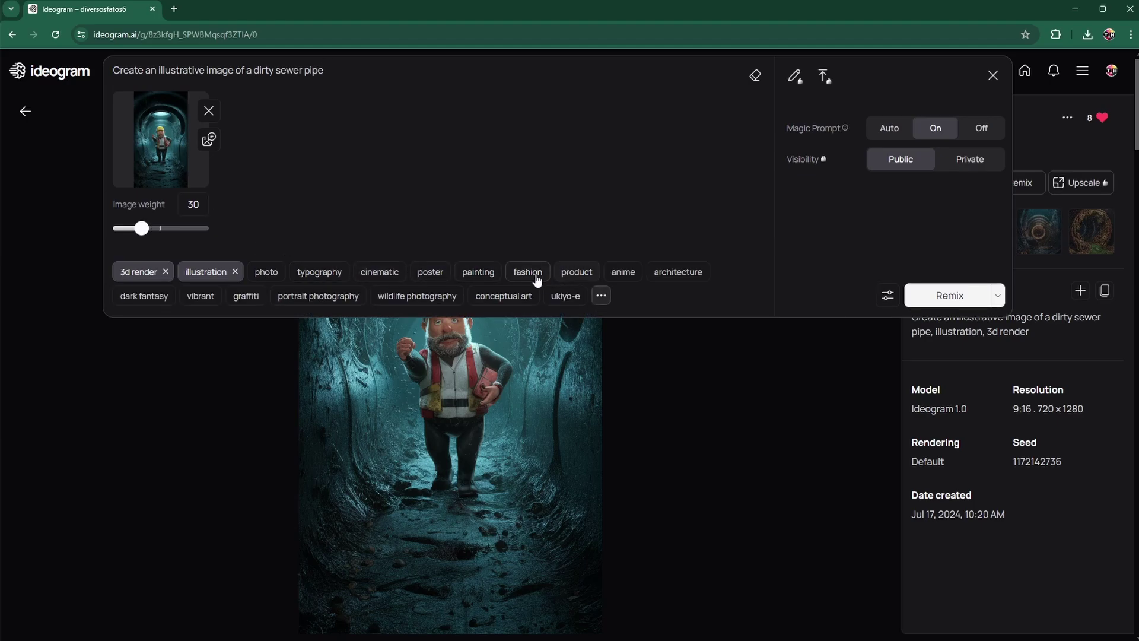
pyautogui.click(246, 296)
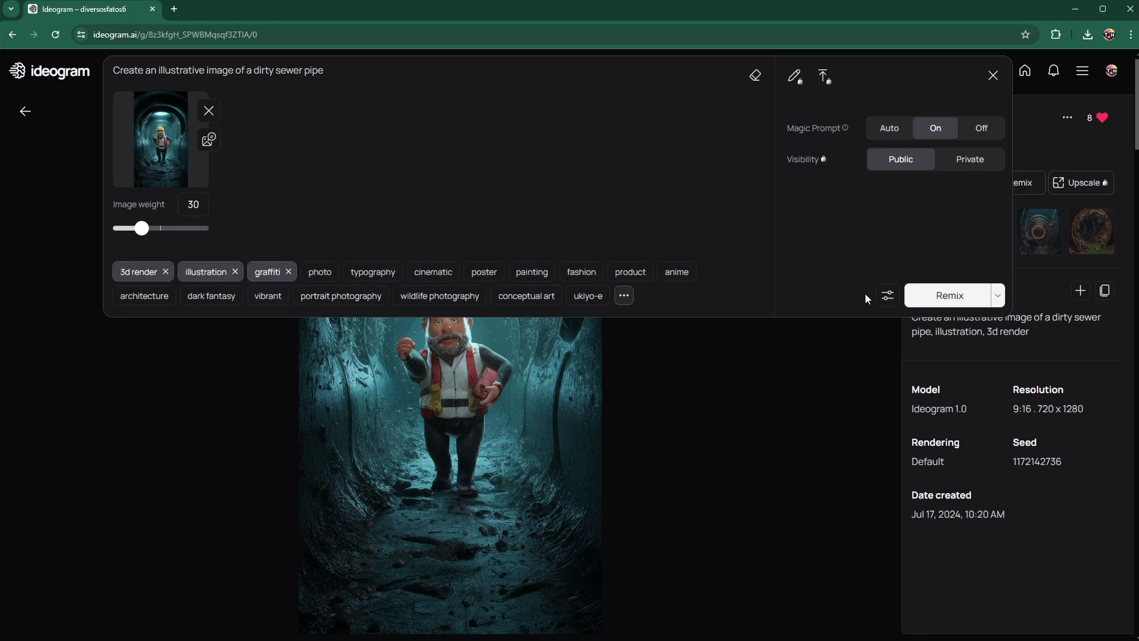
pyautogui.click(937, 296)
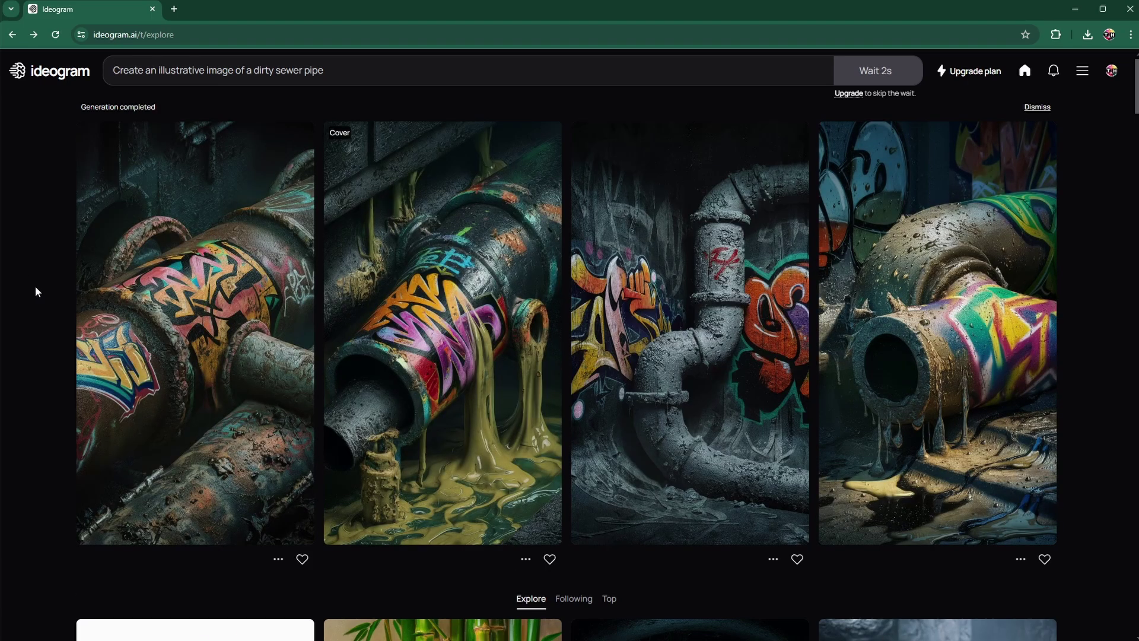
pyautogui.scroll(-3, 35, 286)
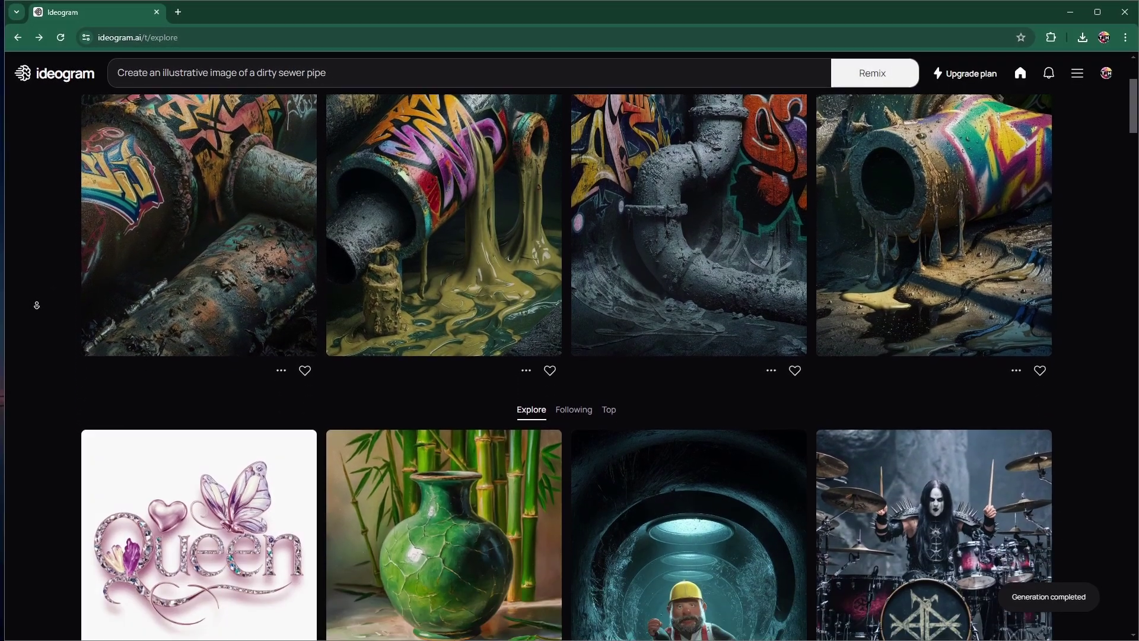